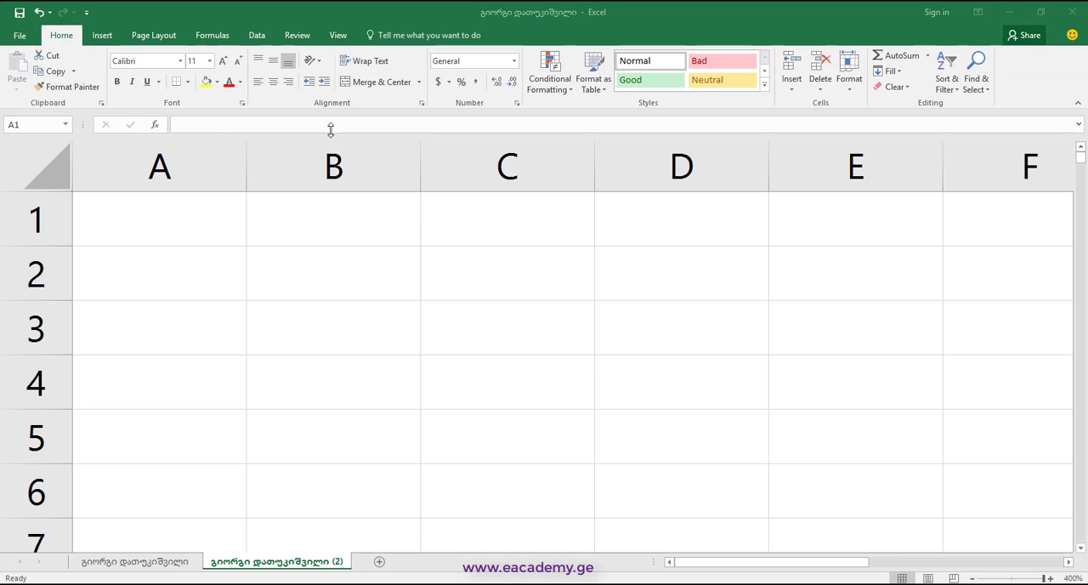
# Insert today's date as a static value in cell A1 and widen column A
pyautogui.click(197, 243)
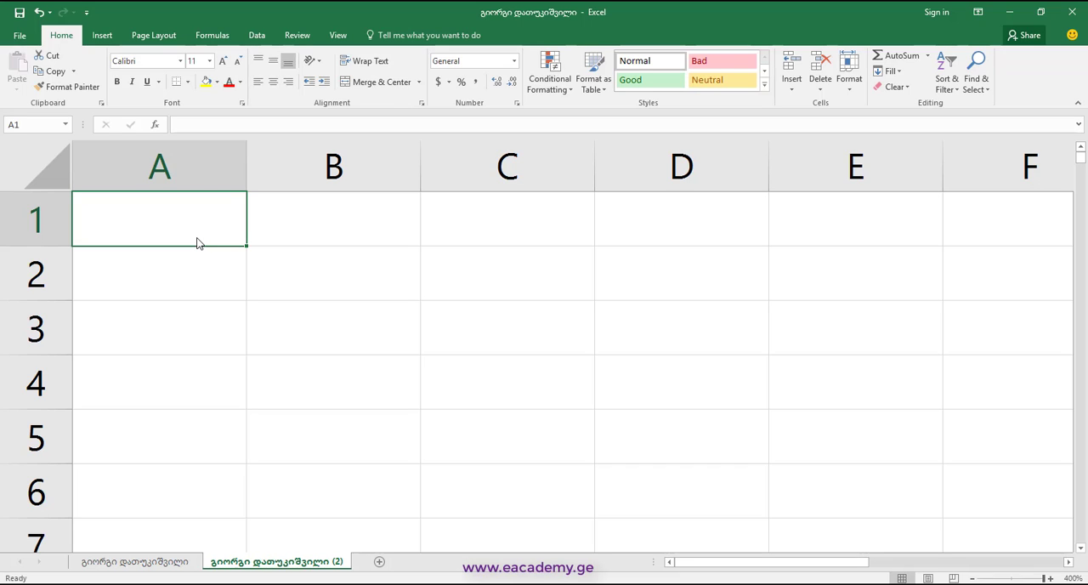
pyautogui.hotkey('ctrl', ';')
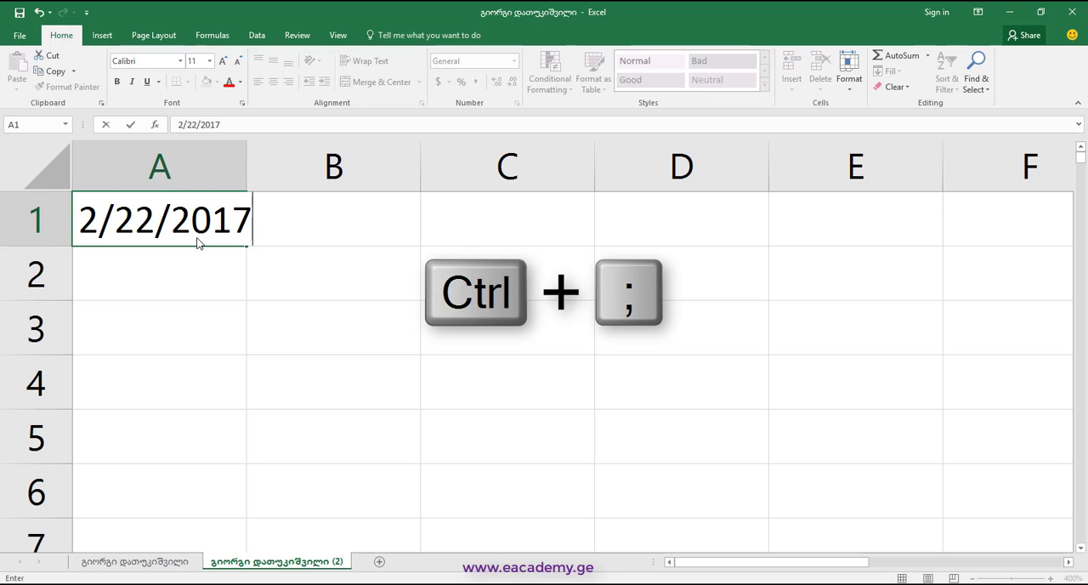
pyautogui.press('Return')
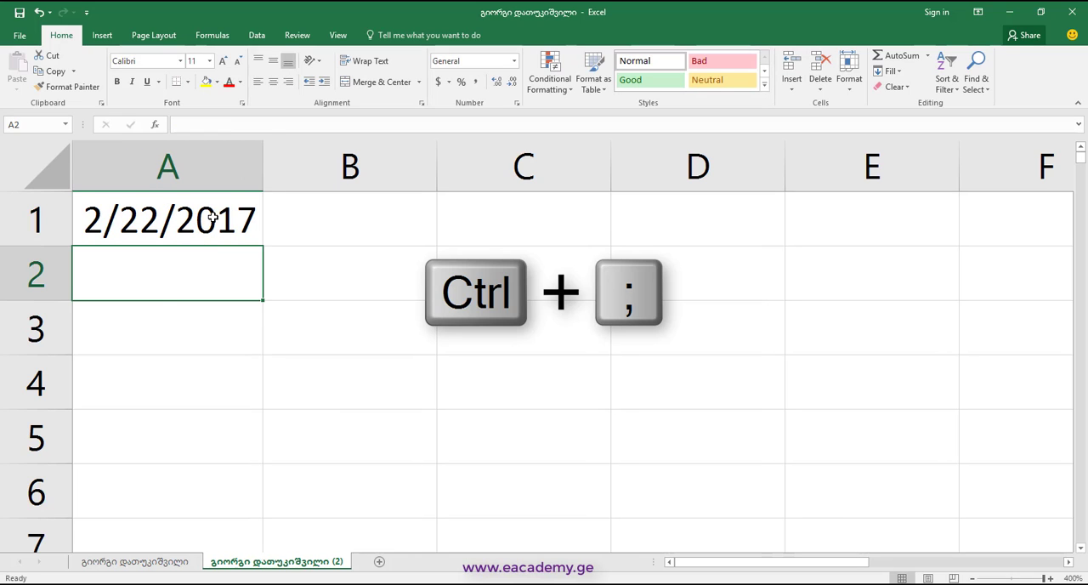
pyautogui.moveTo(247, 178); pyautogui.dragTo(340, 177)
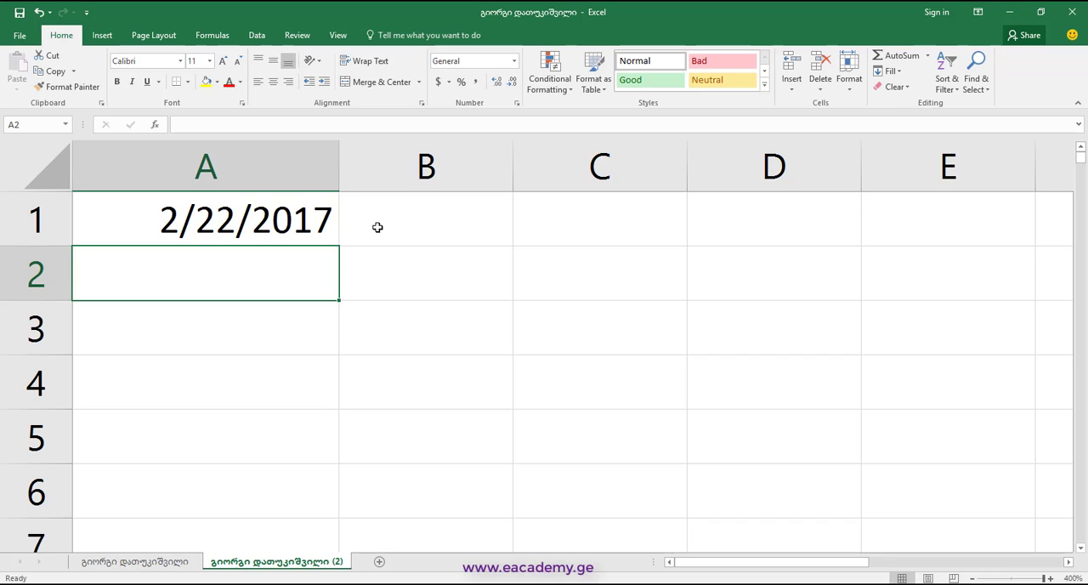
# Change the date in cell A1 to 2/2/2017
pyautogui.click(166, 224)
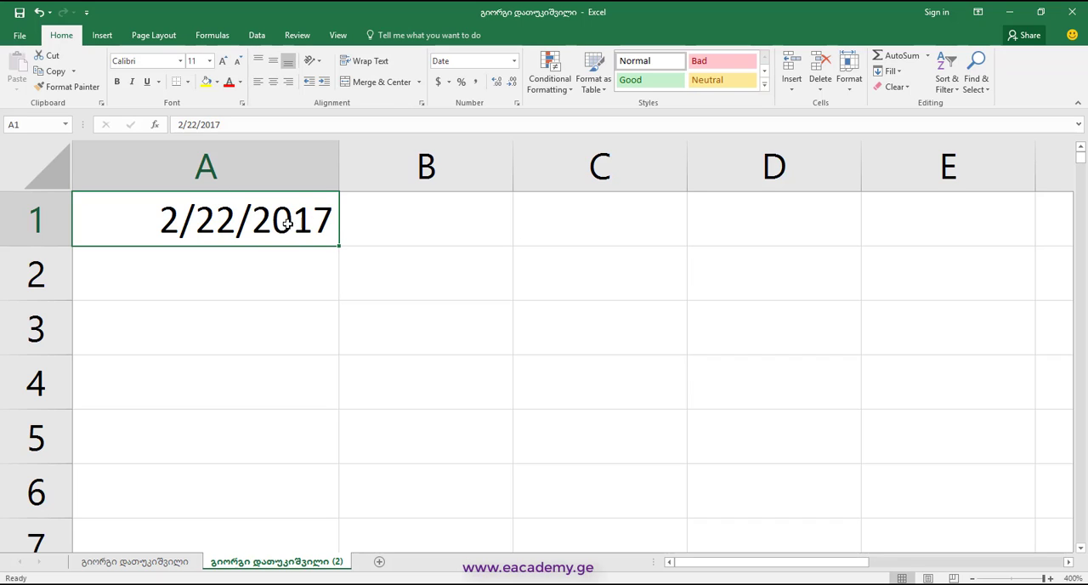
pyautogui.doubleClick(217, 217)
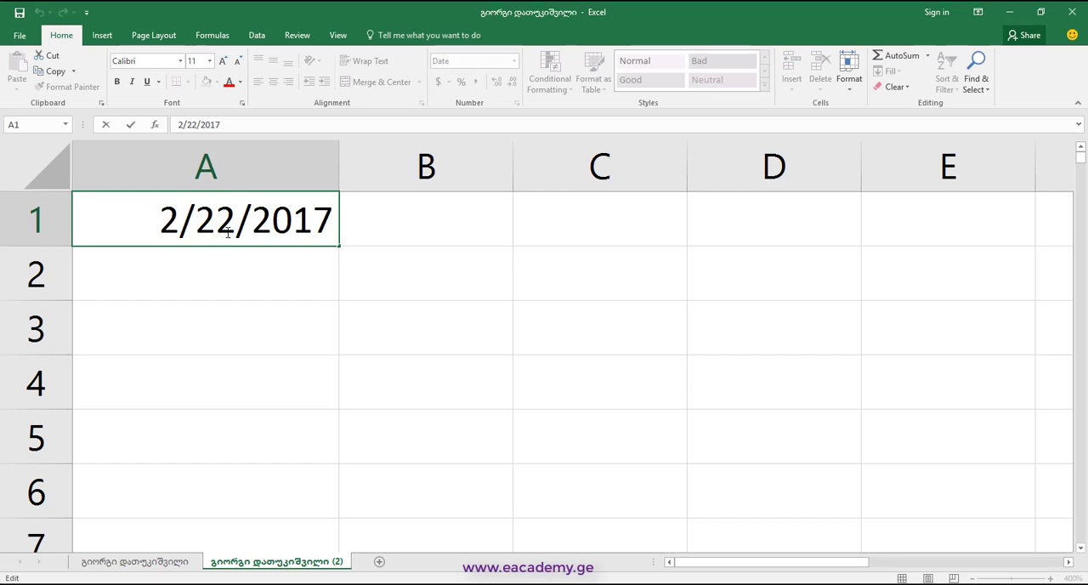
pyautogui.press('BackSpace')
pyautogui.press('Return')
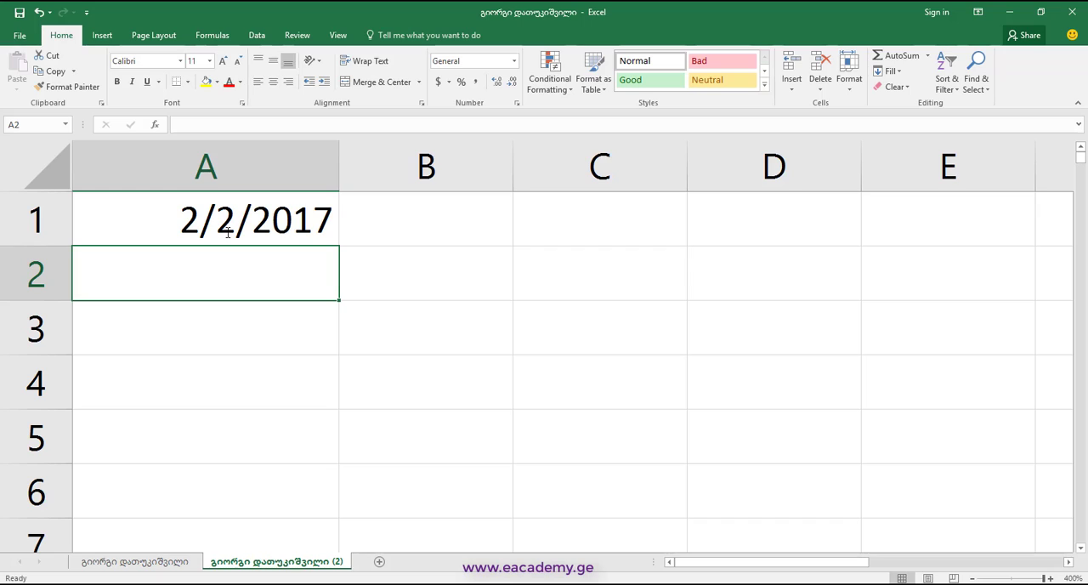
# Enter the date 2/13/2017 in cell A2
pyautogui.write('2/13')
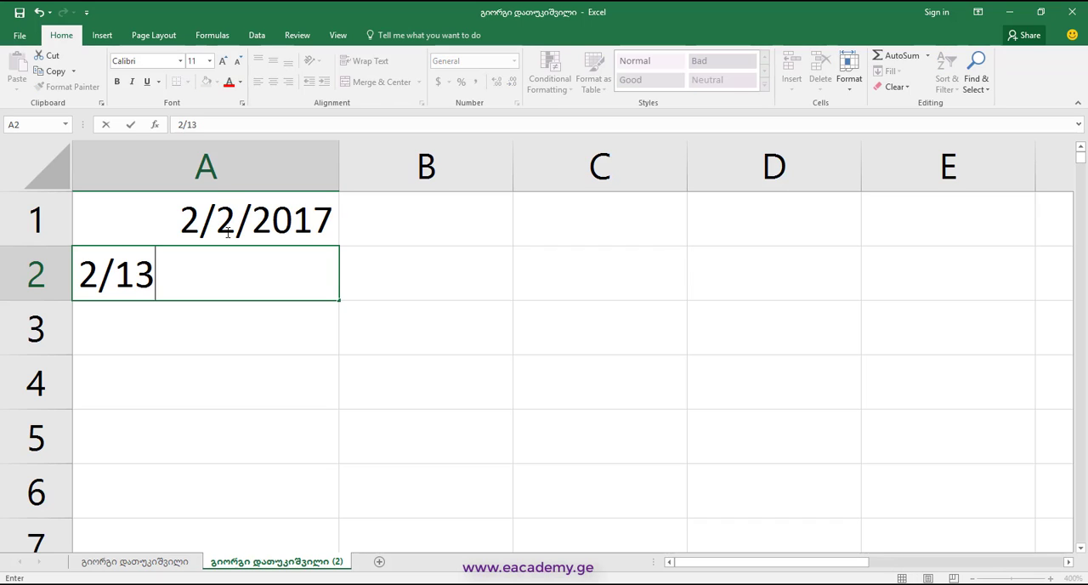
pyautogui.write('/2017')
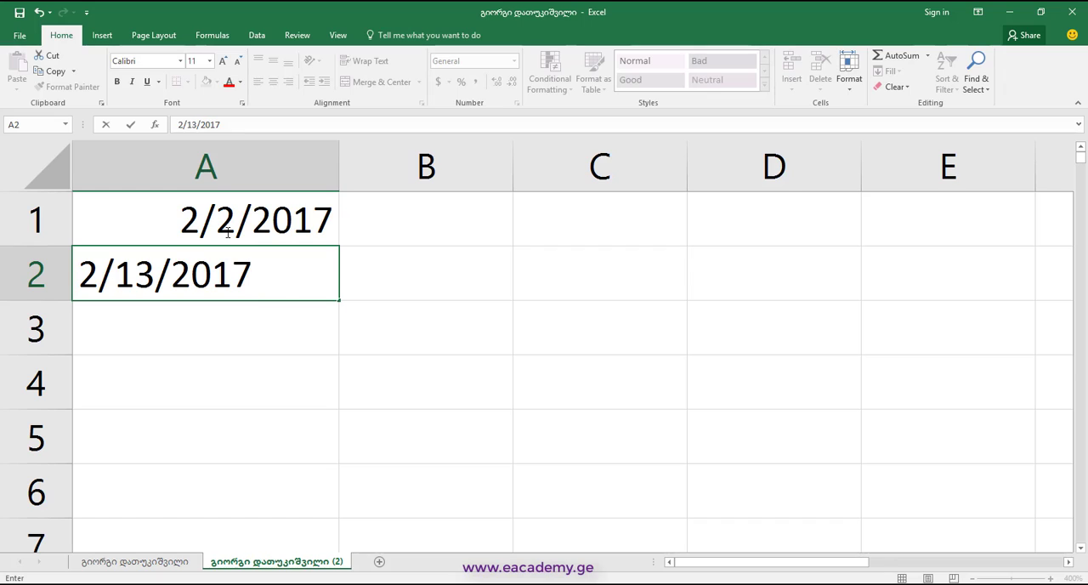
pyautogui.press('Return')
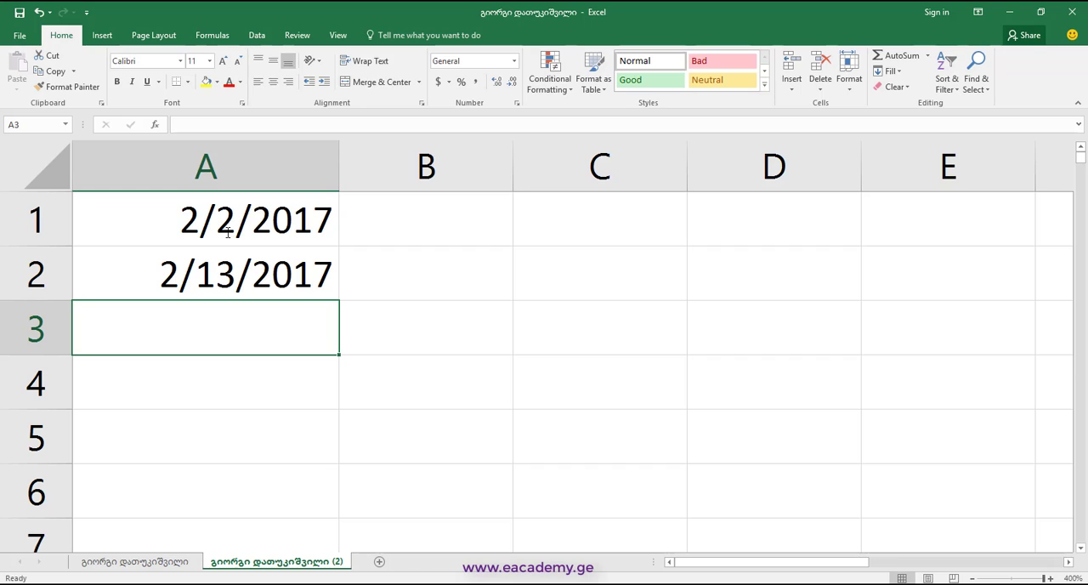
# Enter the day-first date 13/2/2017 in cell A3 and align it to the right of the cell
pyautogui.write('13/2/2017')
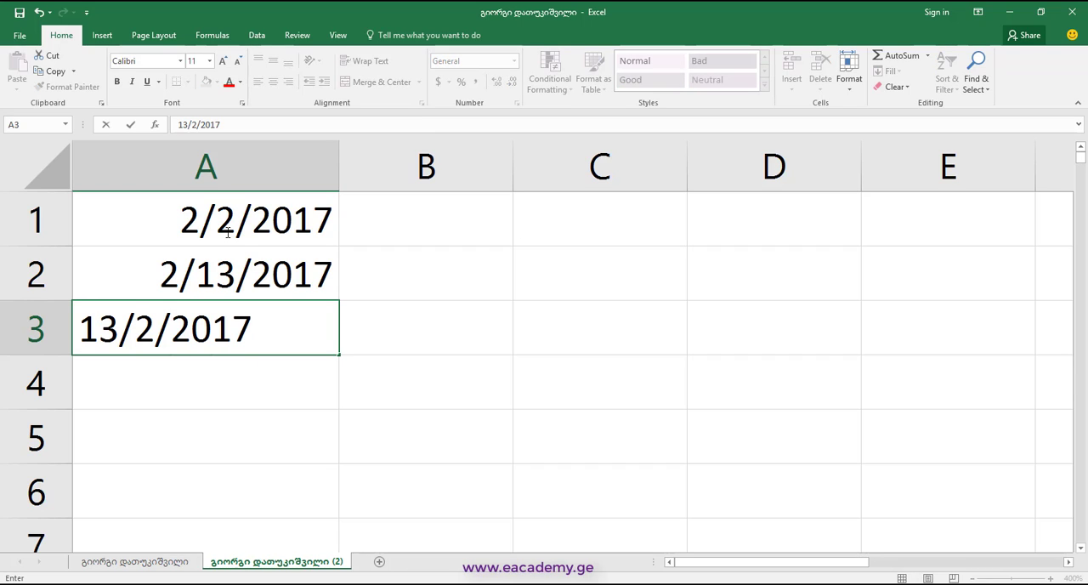
pyautogui.press('Return')
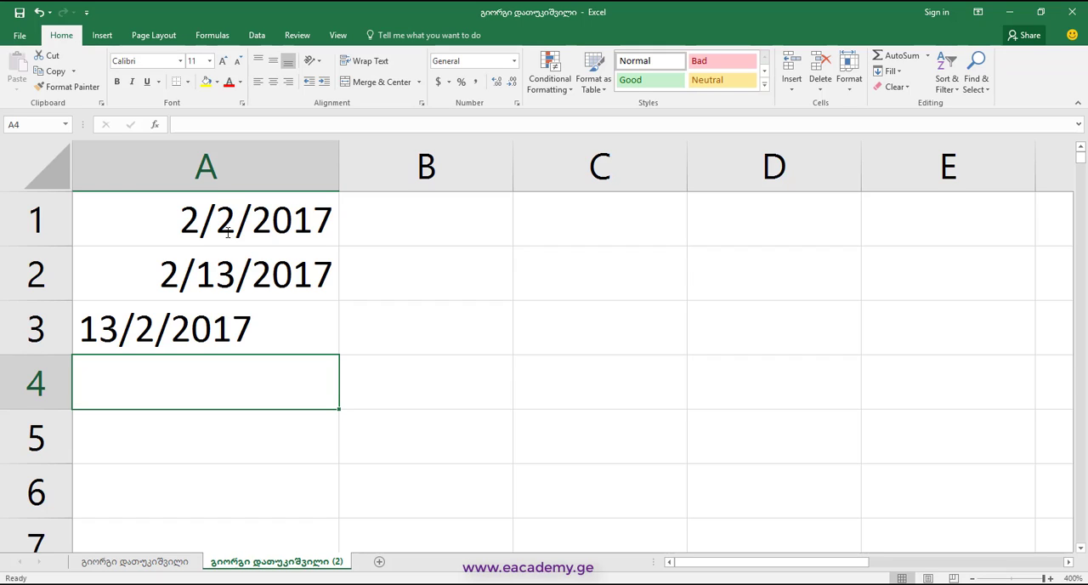
pyautogui.click(233, 332)
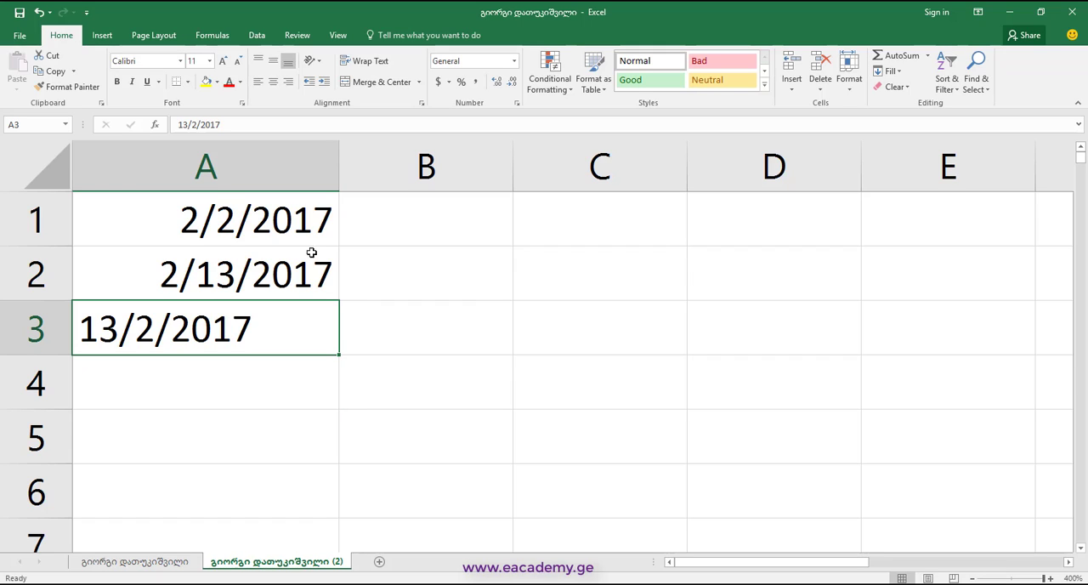
pyautogui.click(289, 83)
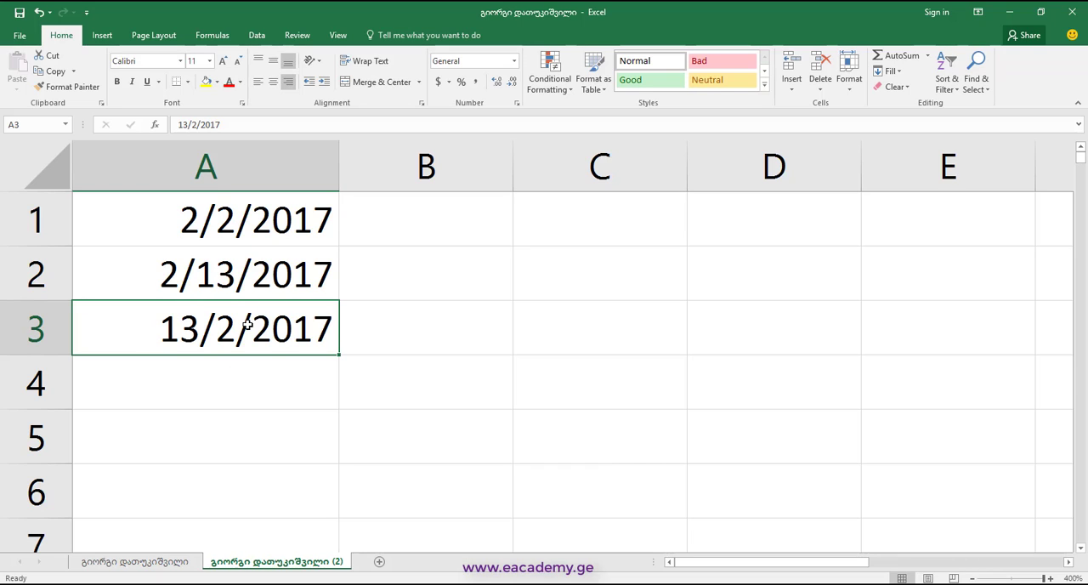
# Enter the formula =A1+5 in cell B1 to add five days to the first date
pyautogui.click(387, 221)
pyautogui.write('=')
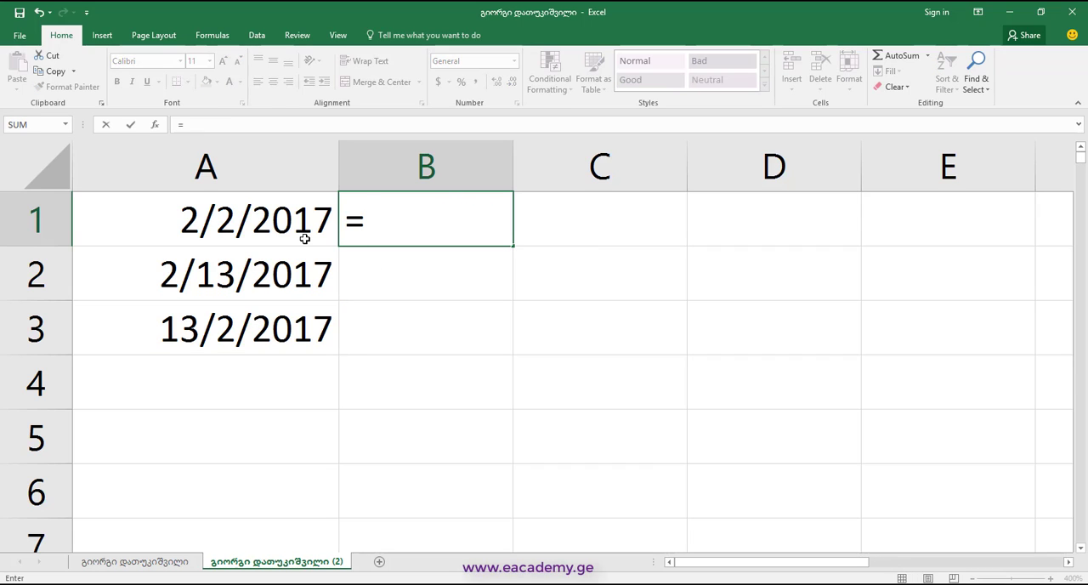
pyautogui.click(286, 232)
pyautogui.write('+5')
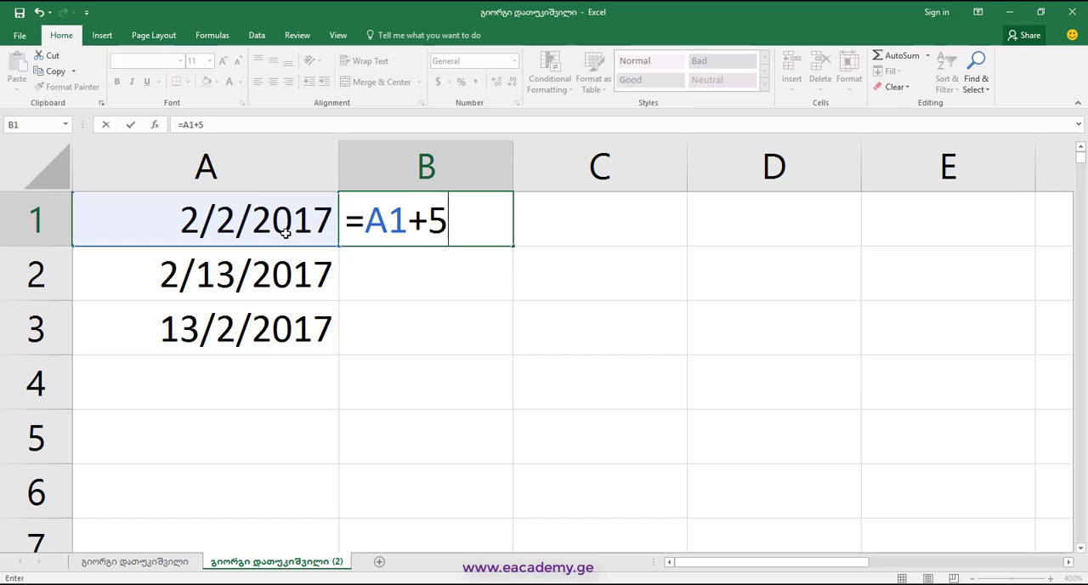
pyautogui.press('Return')
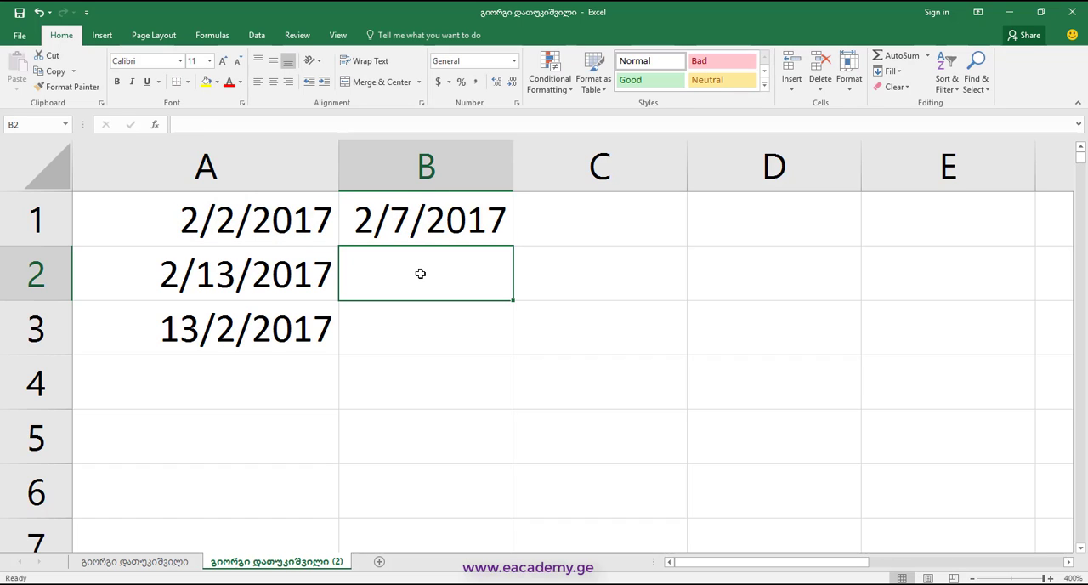
# Enter the formula =A2+5 in cell B2 to add five days to the second date
pyautogui.write('=')
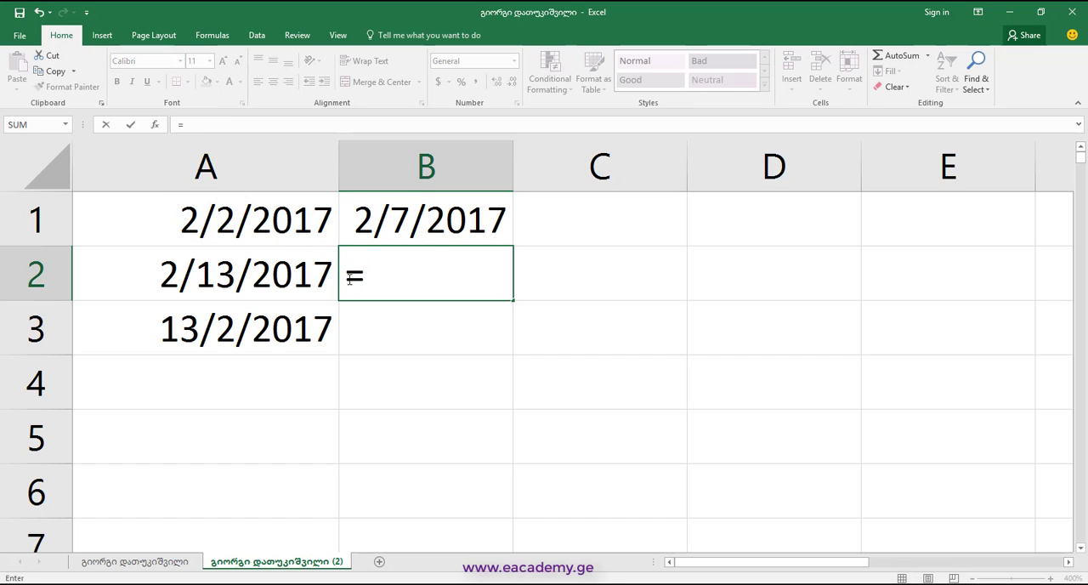
pyautogui.click(291, 273)
pyautogui.write('+5')
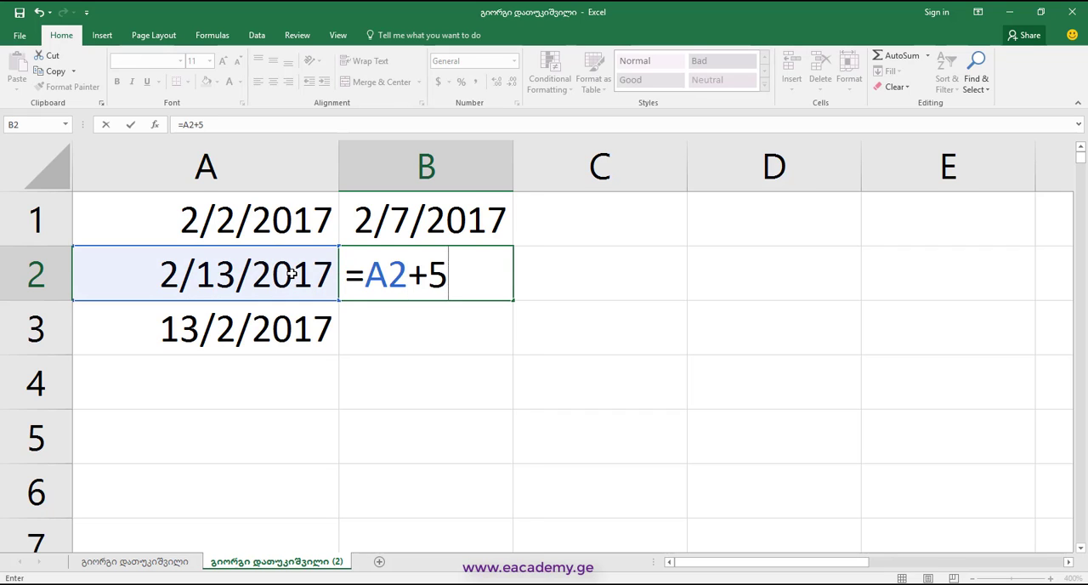
pyautogui.press('Return')
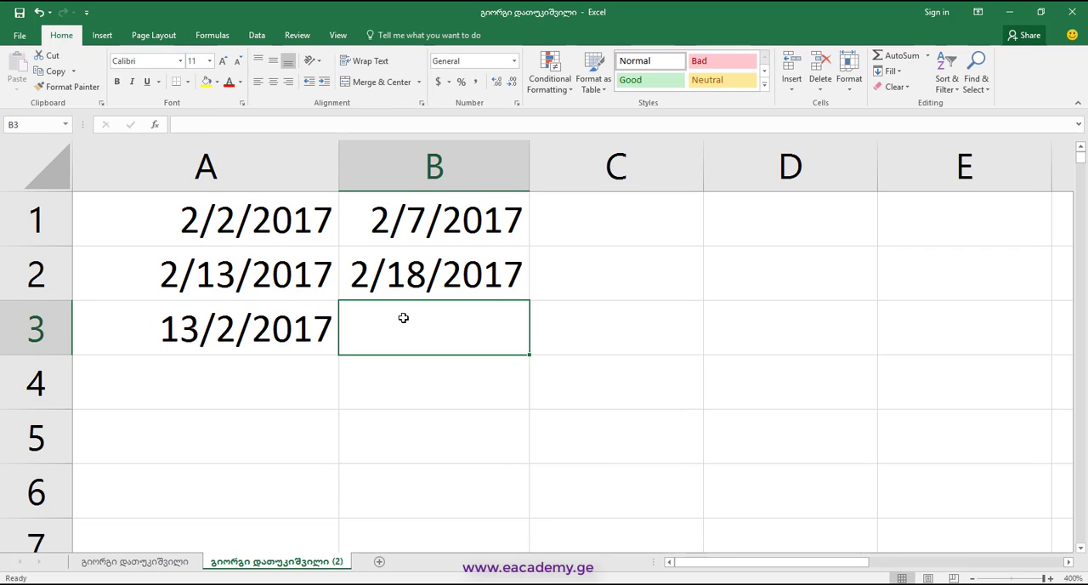
# Enter the formula =A3+5 in cell B3 to test adding five days to the day-first entry
pyautogui.write('=')
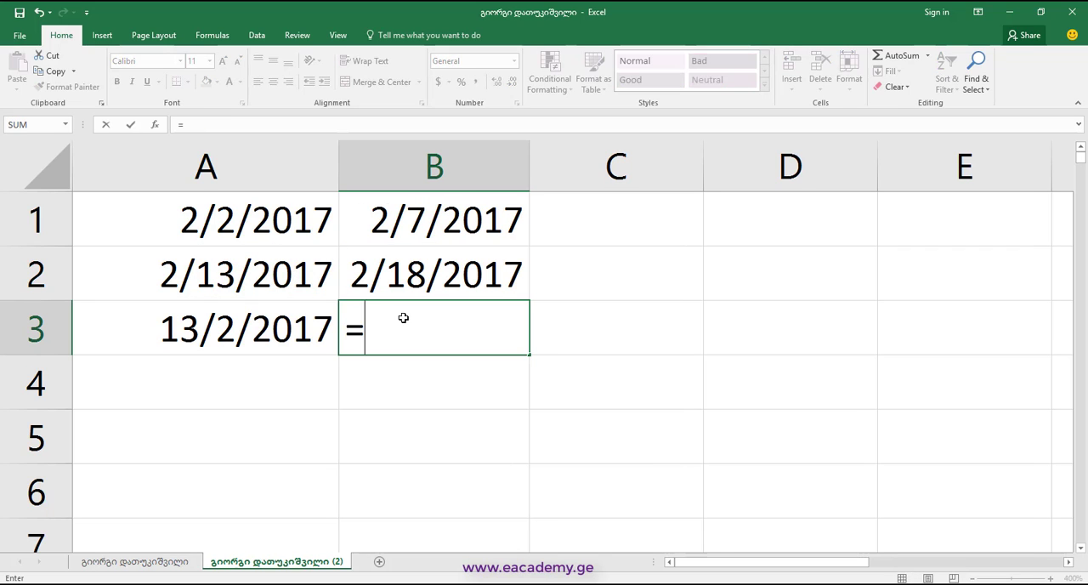
pyautogui.click(289, 331)
pyautogui.write('+5')
pyautogui.press('Return')
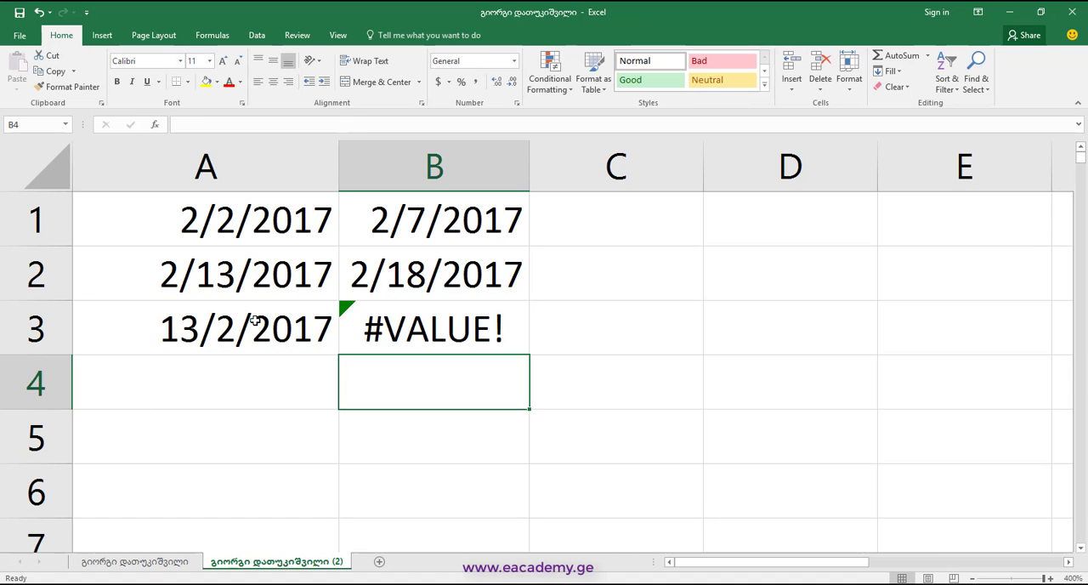
pyautogui.click(255, 321)
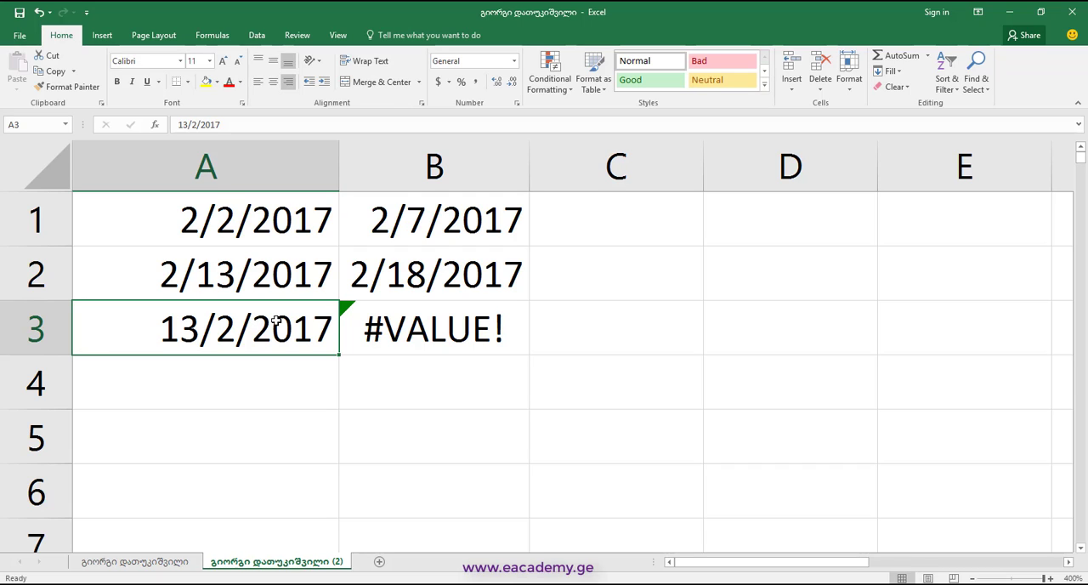
# Enter the date 2/22/2017 in cell C1 and fill it down as a daily series to C4
pyautogui.click(635, 233)
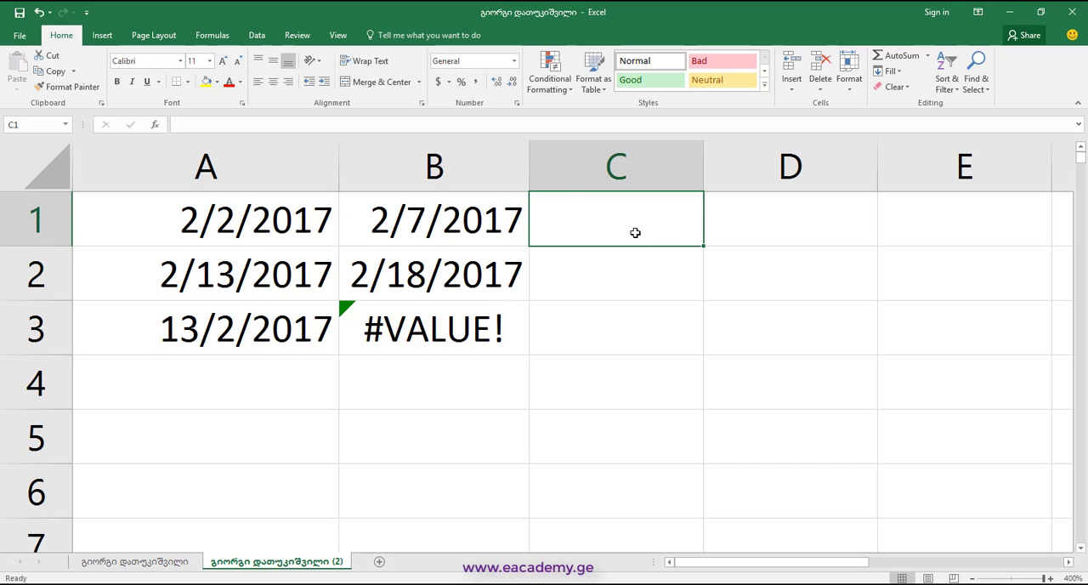
pyautogui.write('2/22/2017')
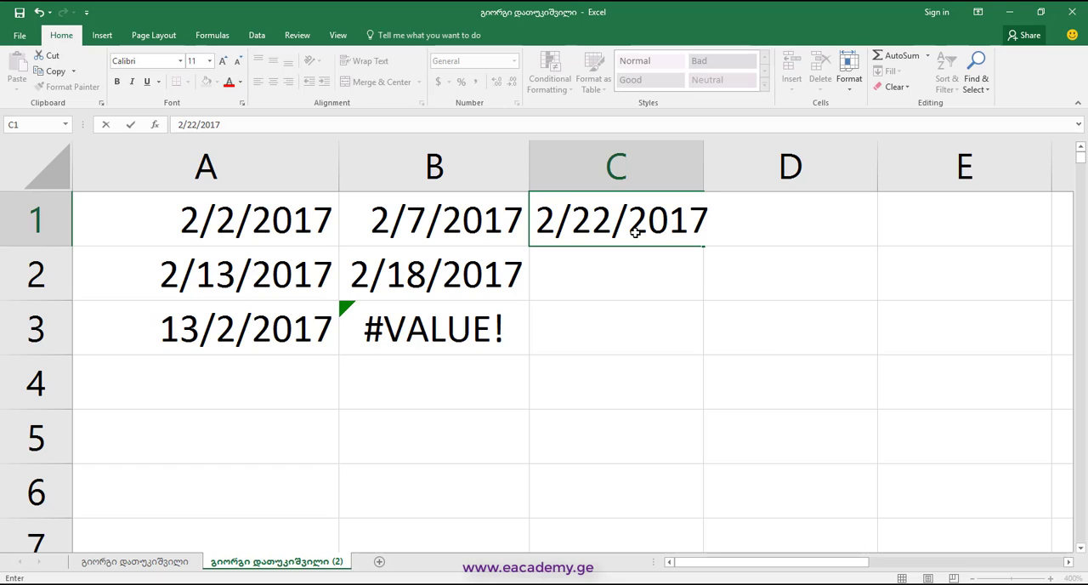
pyautogui.press('Return')
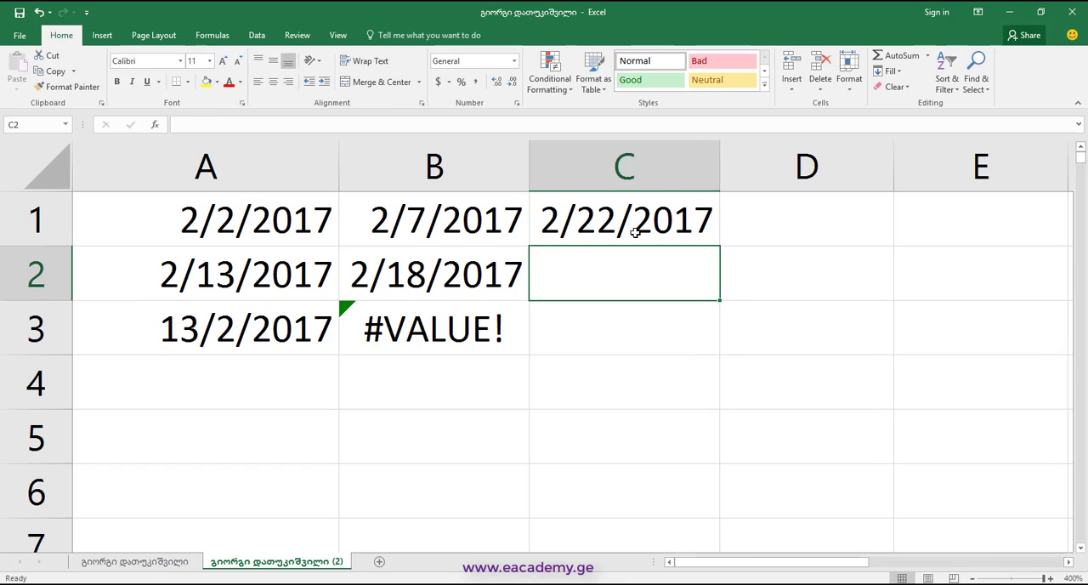
pyautogui.click(635, 233)
pyautogui.moveTo(720, 246); pyautogui.dragTo(727, 406)
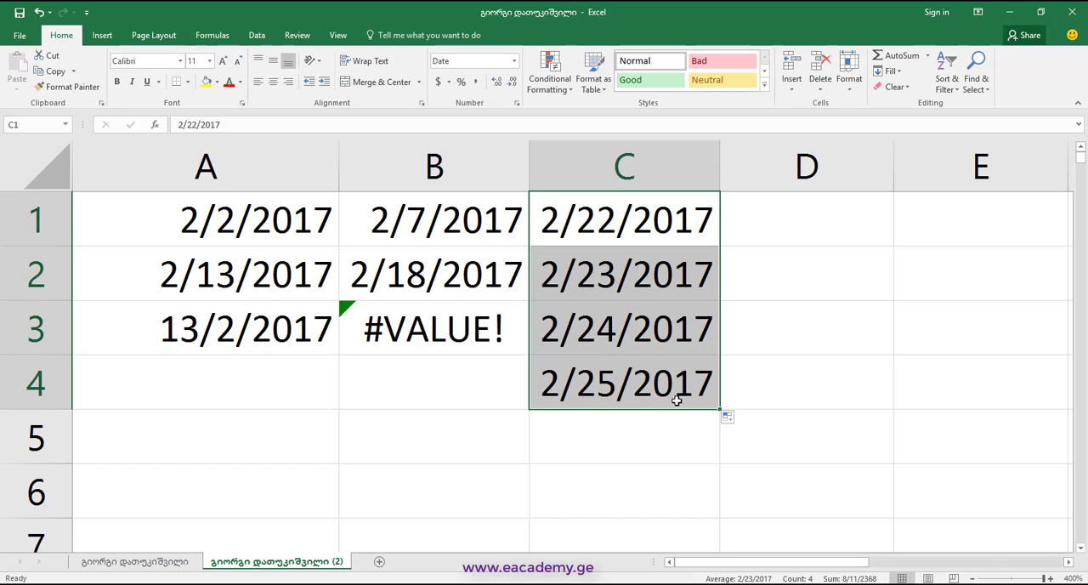
# Clear the dates in cells C3 and C4
pyautogui.click(652, 349)
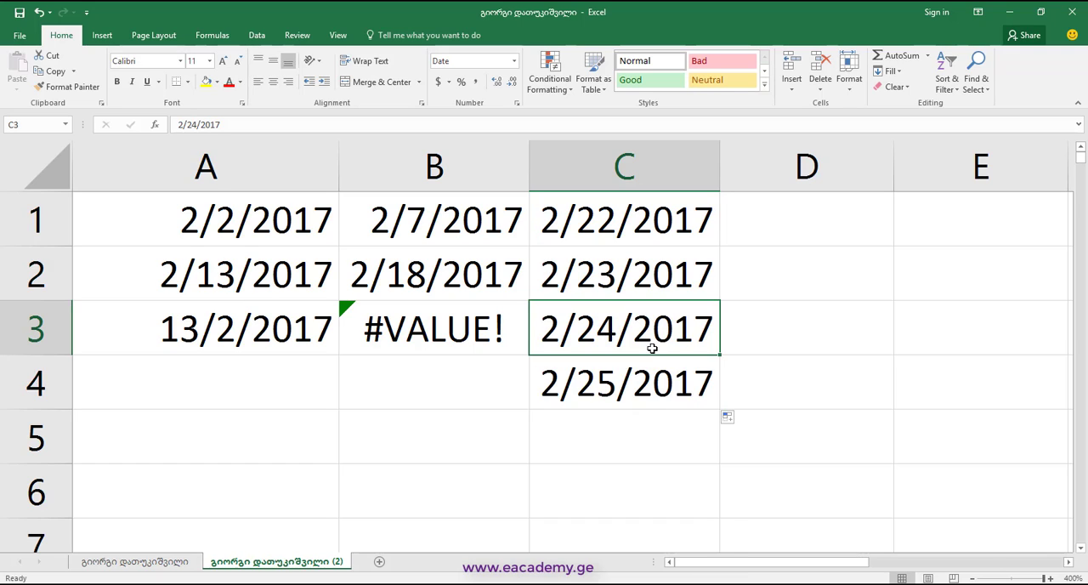
pyautogui.moveTo(652, 349); pyautogui.dragTo(651, 365)
pyautogui.press('Delete')
# Change the date in C2 to 2/25/2017 and fill the C1:C2 pattern down to C5
pyautogui.click(638, 274)
pyautogui.doubleClick(594, 282)
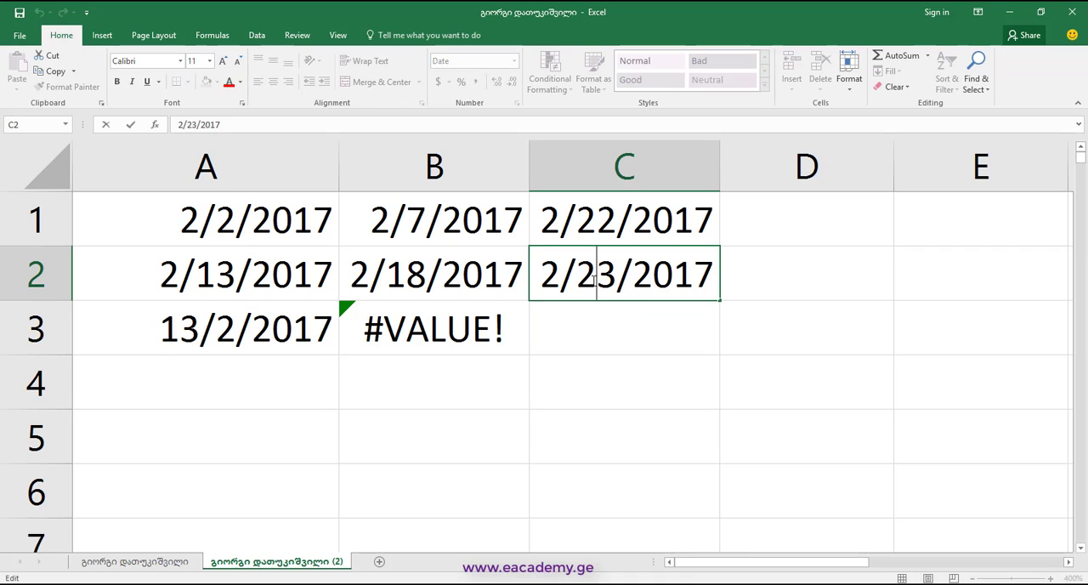
pyautogui.moveTo(594, 283); pyautogui.dragTo(618, 283)
pyautogui.write('5')
pyautogui.press('Return')
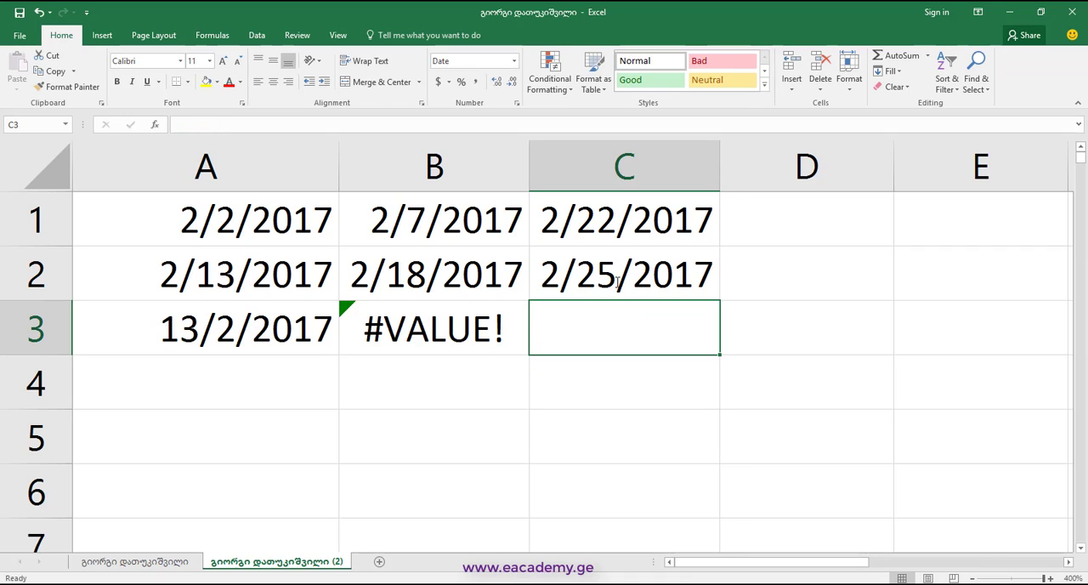
pyautogui.moveTo(699, 214); pyautogui.dragTo(705, 266)
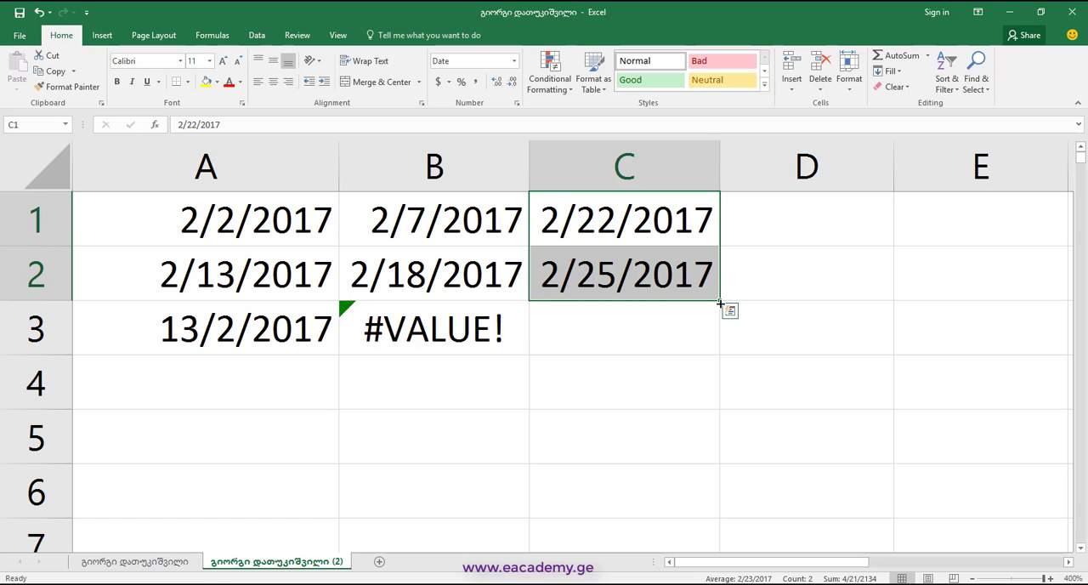
pyautogui.moveTo(719, 303); pyautogui.dragTo(722, 461)
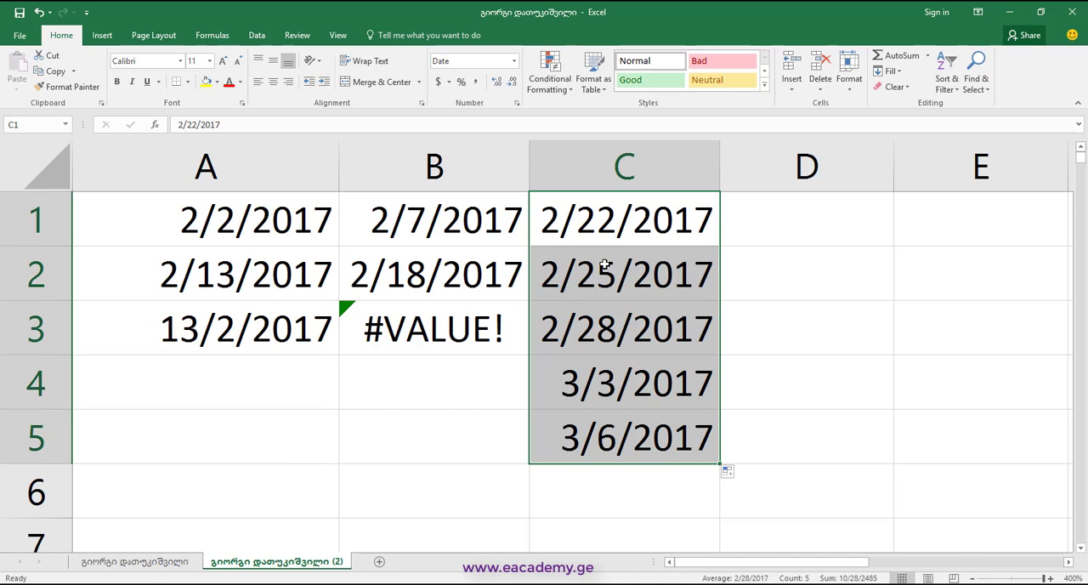
# Show the dates in C1:C5 in Number format and switch the range back to Short Date
pyautogui.click(513, 60)
pyautogui.click(499, 125)
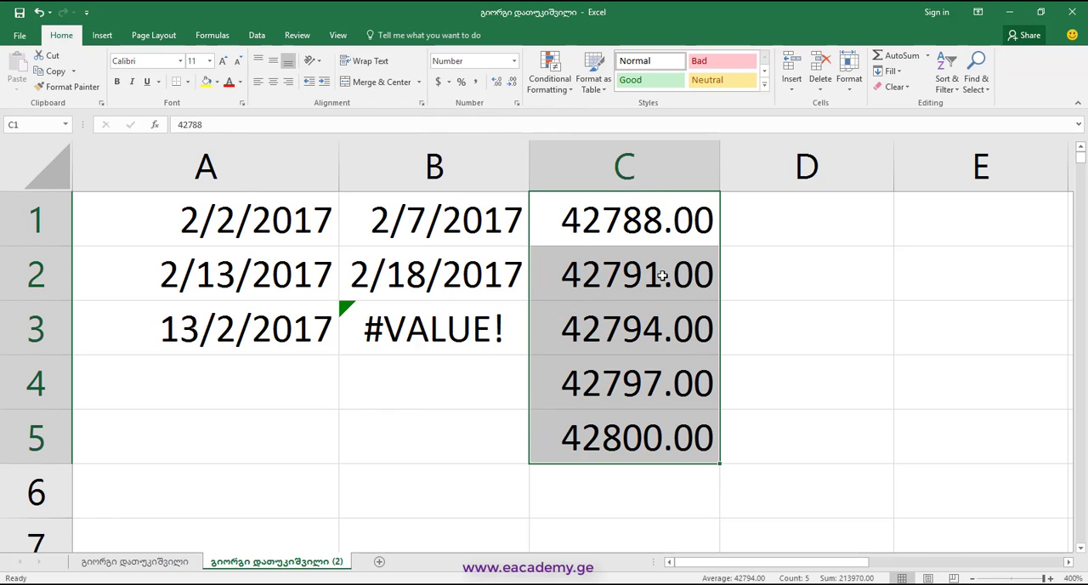
pyautogui.click(513, 61)
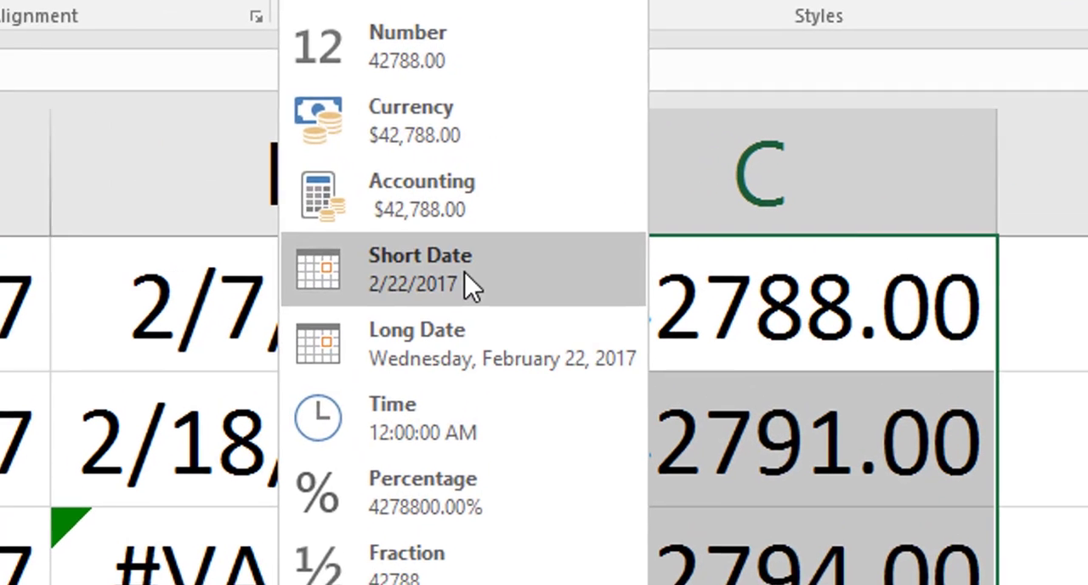
pyautogui.click(502, 213)
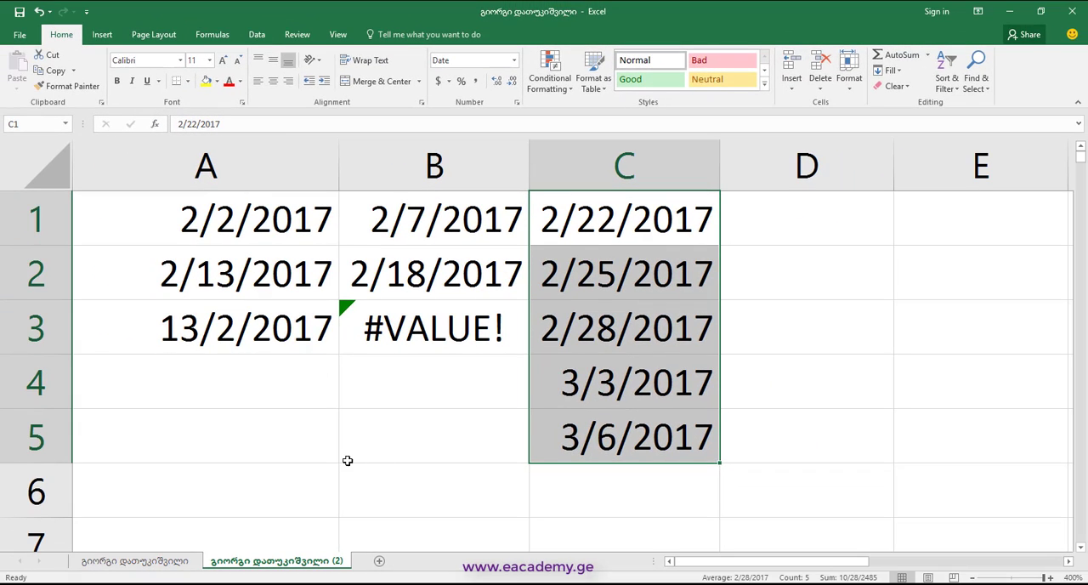
# Enter the date 2/22/2017 in cell A7
pyautogui.scroll(-2, 347, 454)
pyautogui.scroll(1, 337, 425)
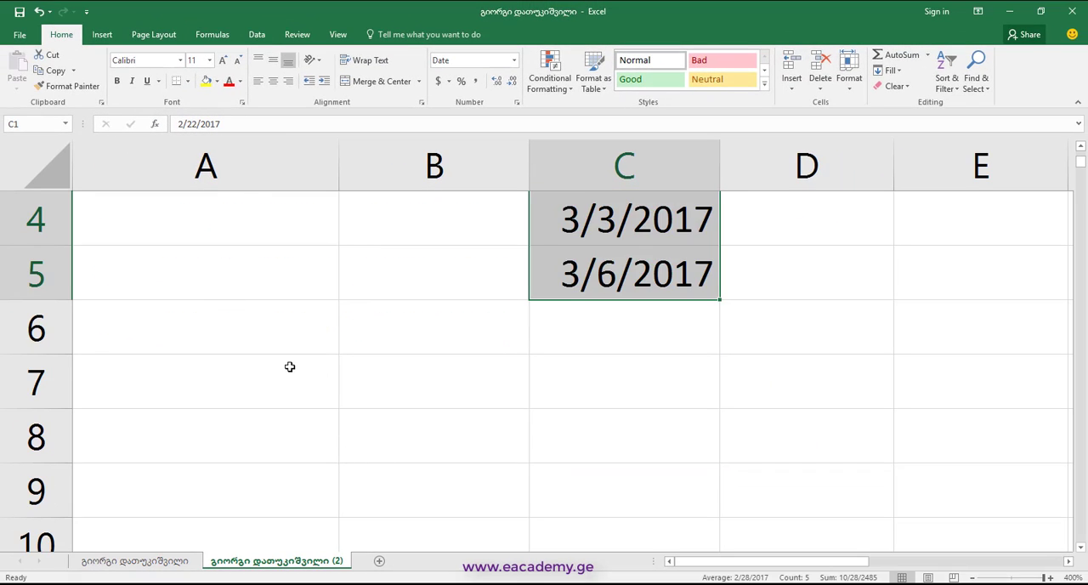
pyautogui.click(289, 366)
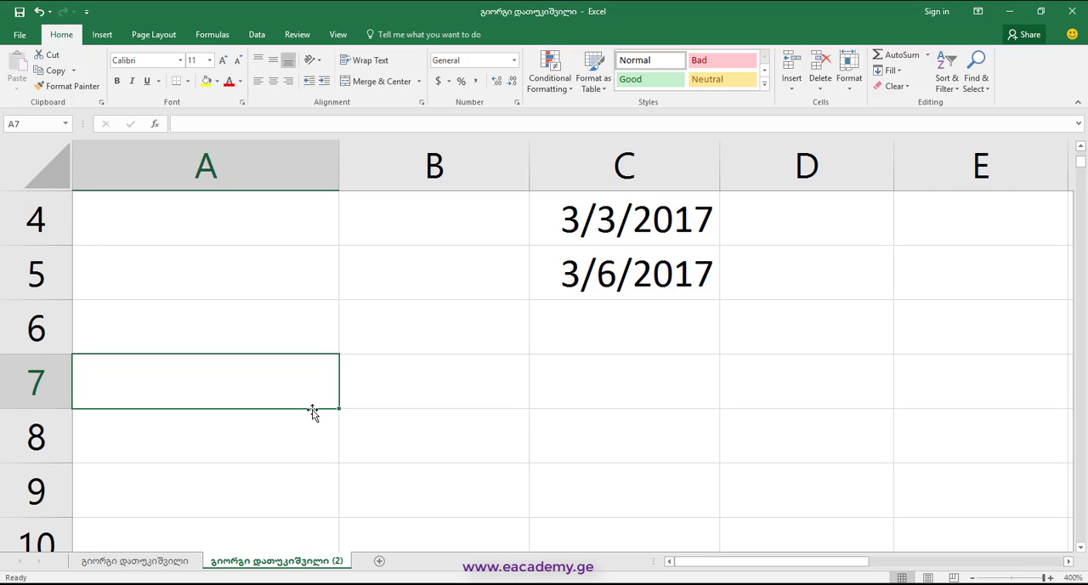
pyautogui.write('2/22/2017')
pyautogui.press('Return')
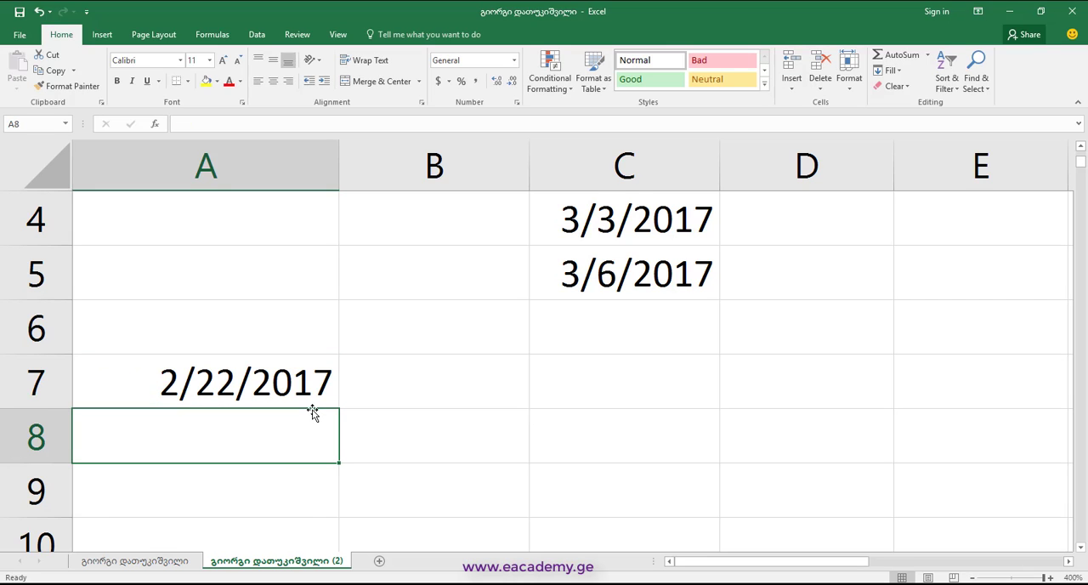
# Enter the date 11/23/2000 in cell C7
pyautogui.click(590, 375)
pyautogui.write('=')
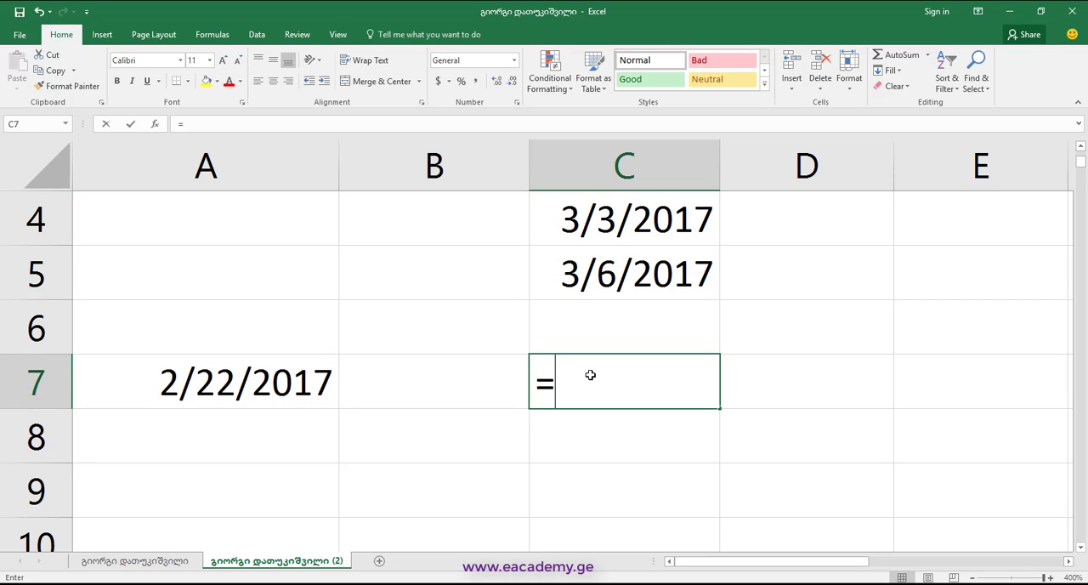
pyautogui.press('BackSpace')
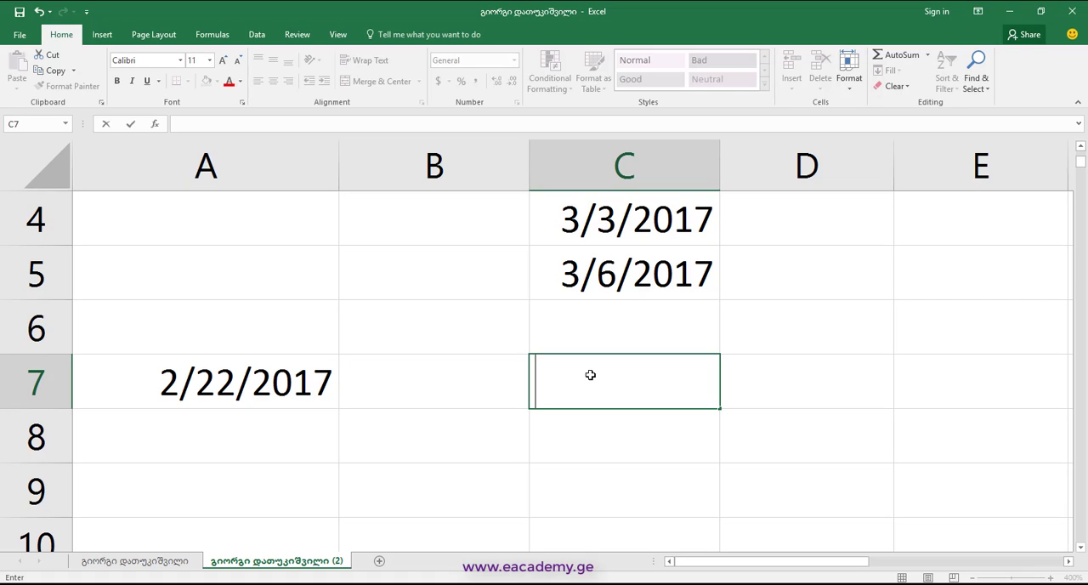
pyautogui.write('11/23')
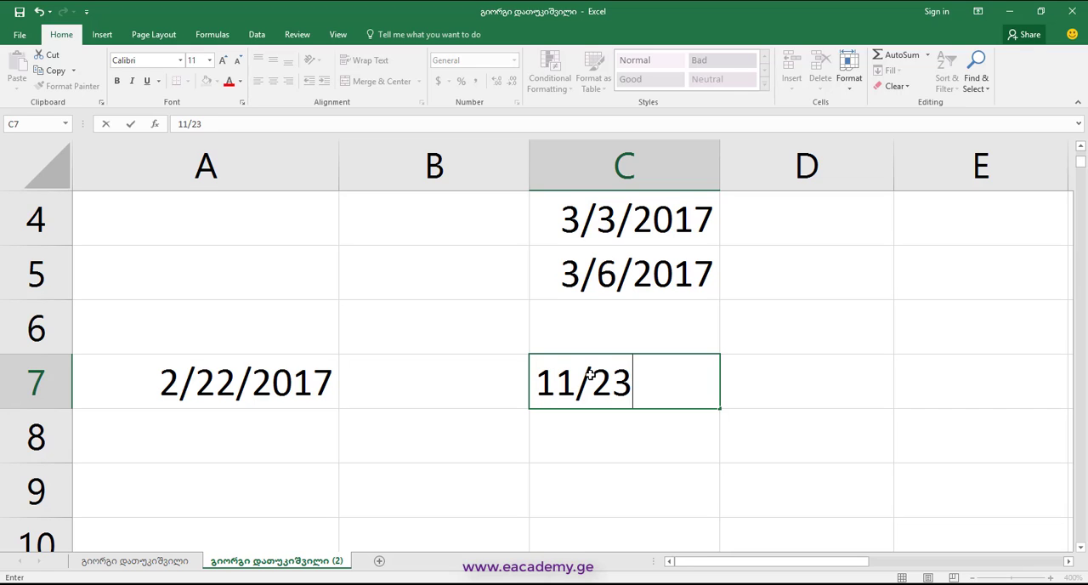
pyautogui.write('/20')
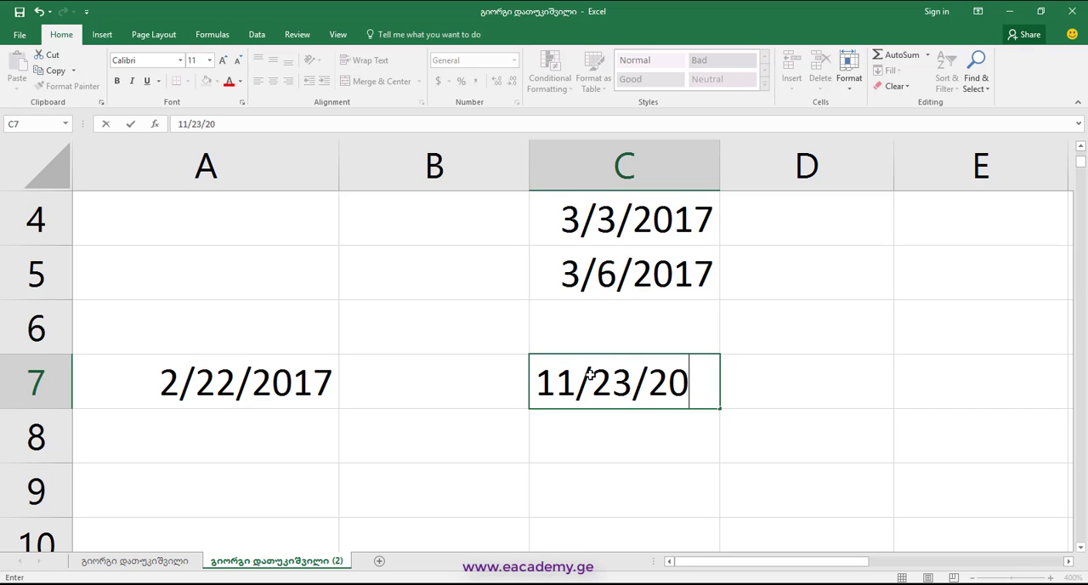
pyautogui.write('00')
pyautogui.press('Return')
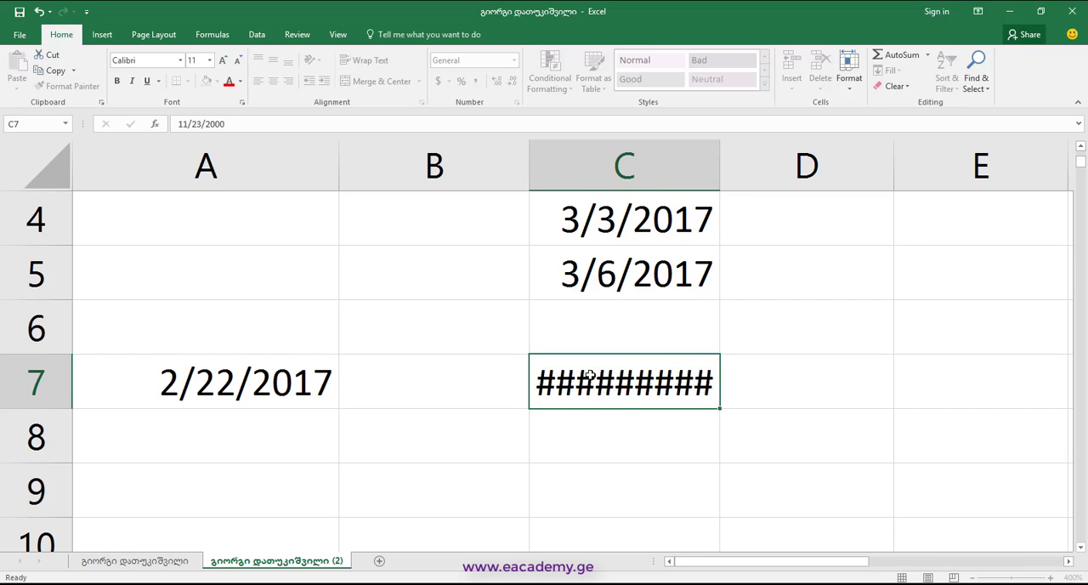
# Calculate the number of days between the two dates in B9 with the formula =A7-C7
pyautogui.click(402, 477)
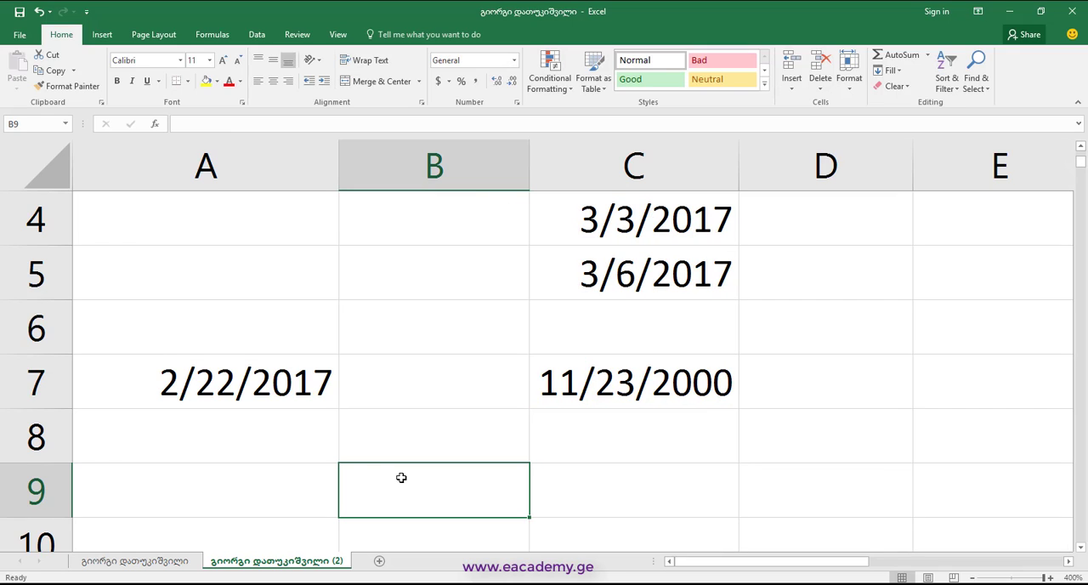
pyautogui.write('=')
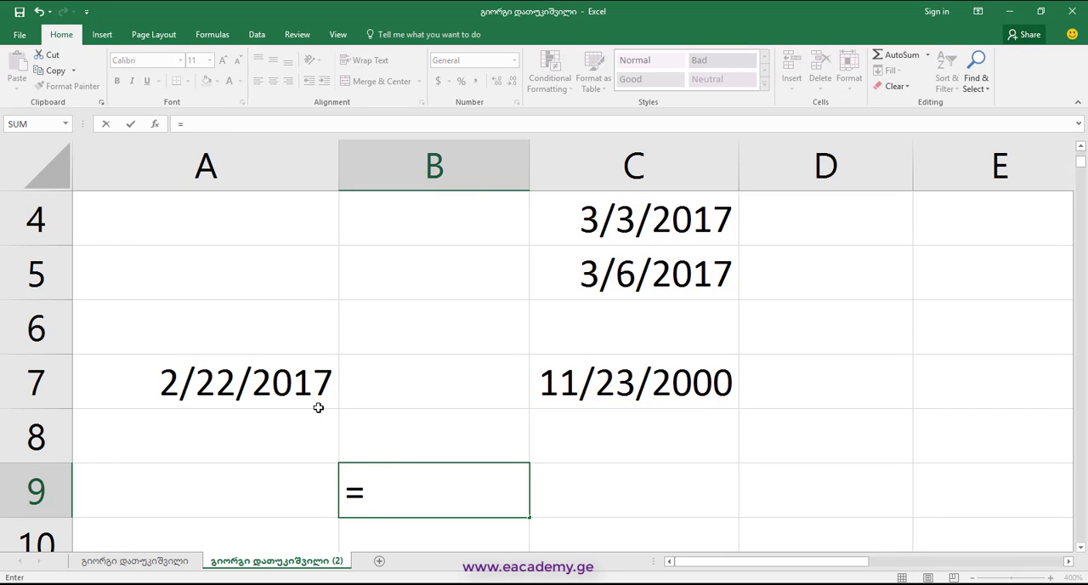
pyautogui.click(283, 385)
pyautogui.write('-')
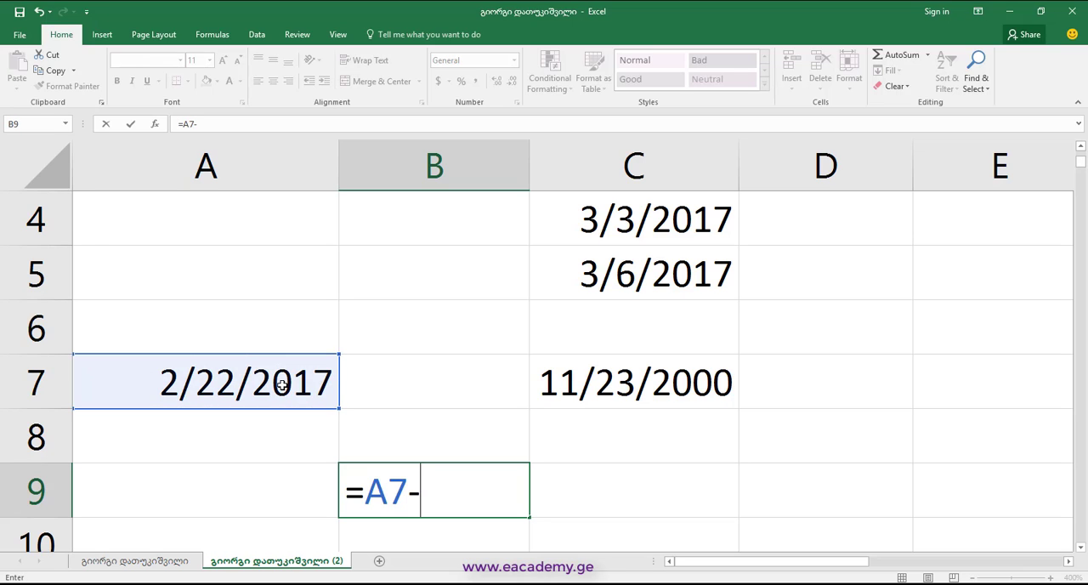
pyautogui.click(596, 375)
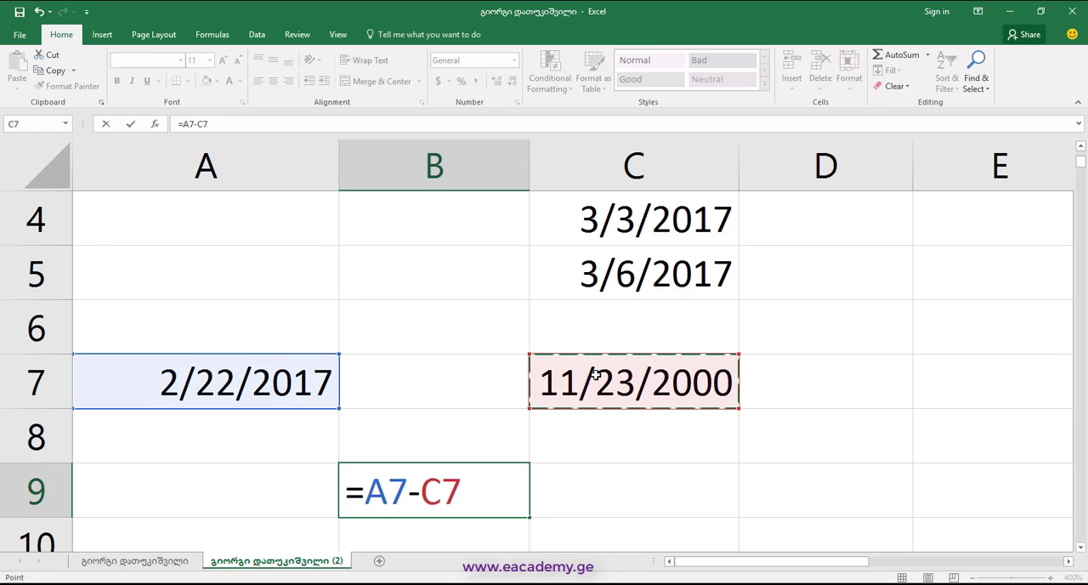
pyautogui.press('Return')
pyautogui.click(459, 445)
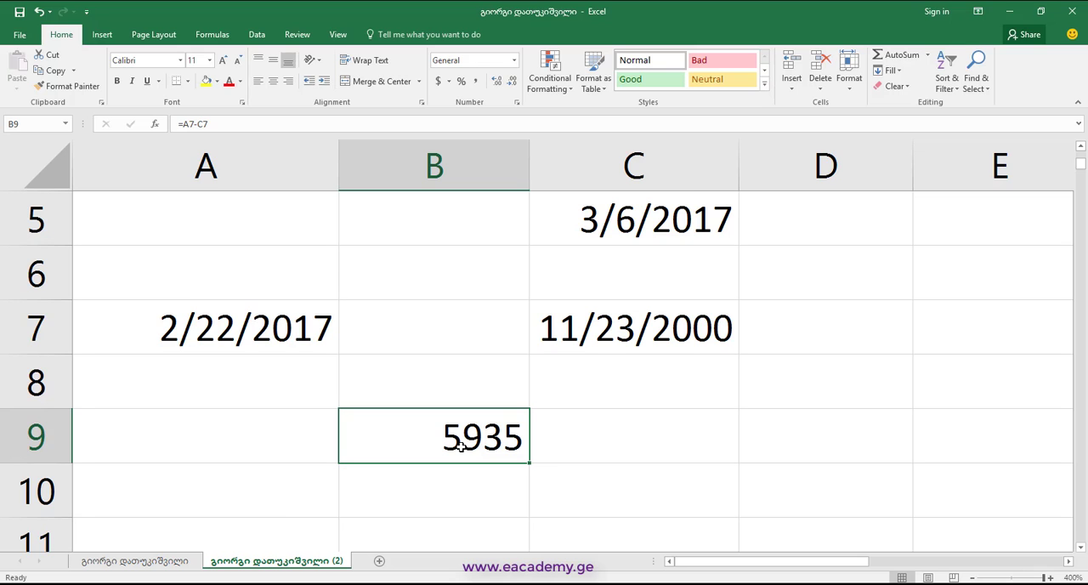
# Apply the General number format to the date difference in B9
pyautogui.scroll(1, 460, 444)
pyautogui.scroll(-2, 431, 486)
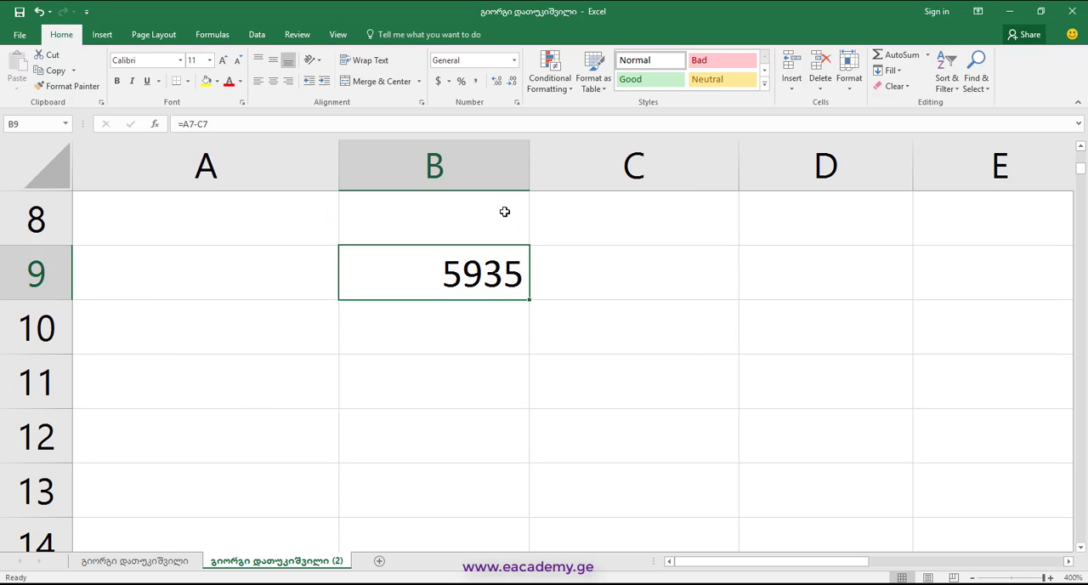
pyautogui.click(514, 60)
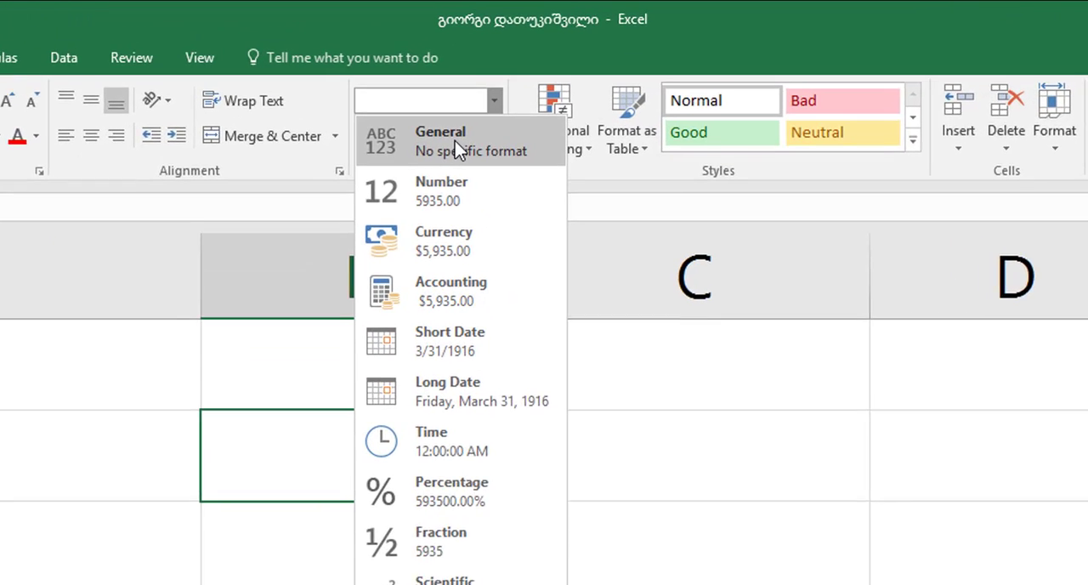
pyautogui.click(459, 90)
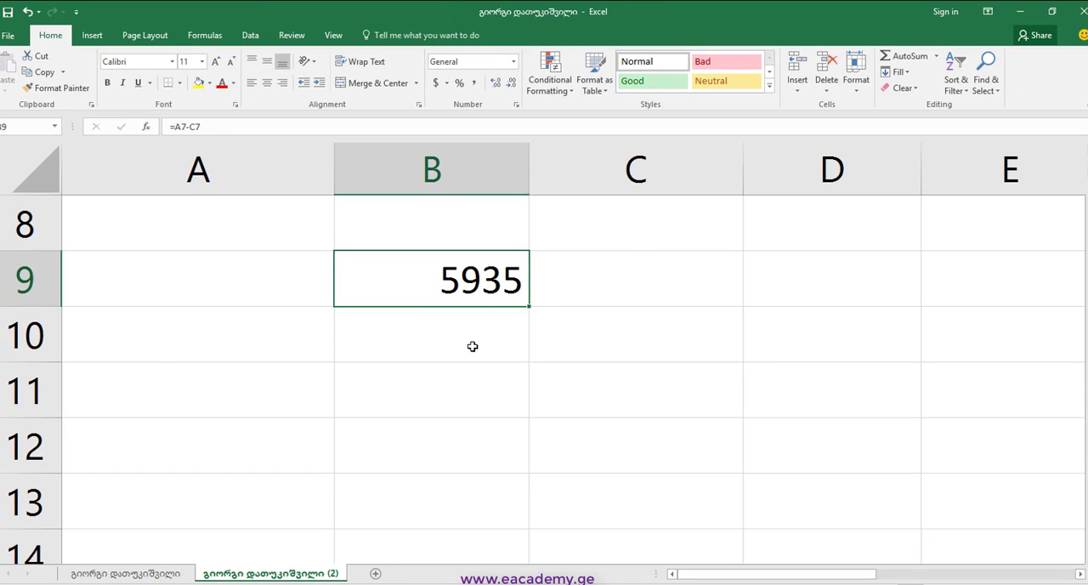
# Insert the current time as a fixed value in cell D2
pyautogui.scroll(3, 495, 357)
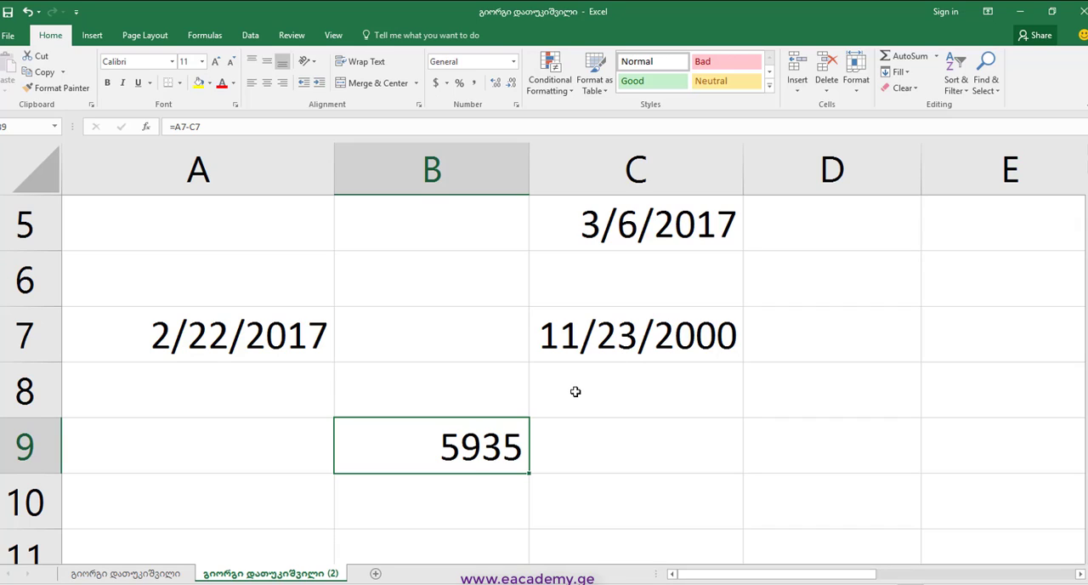
pyautogui.scroll(2, 535, 370)
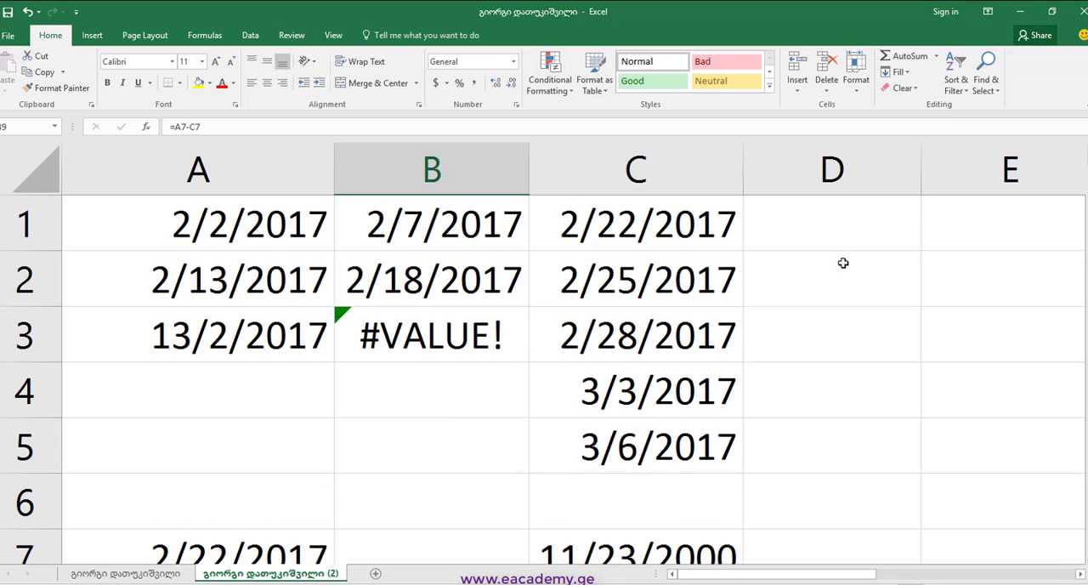
pyautogui.click(876, 255)
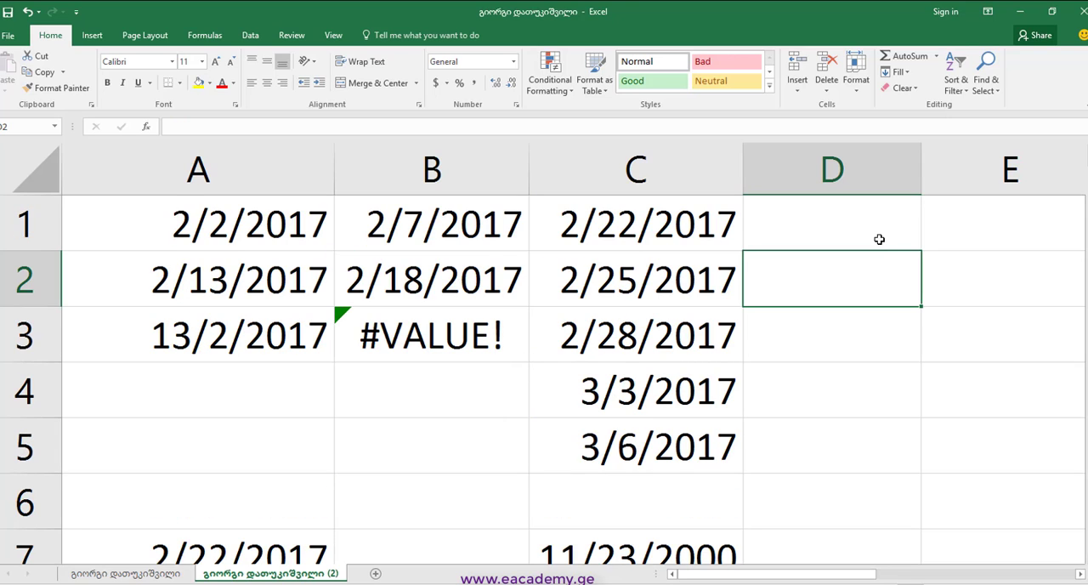
pyautogui.hotkey('ctrl', 'shift', ':')
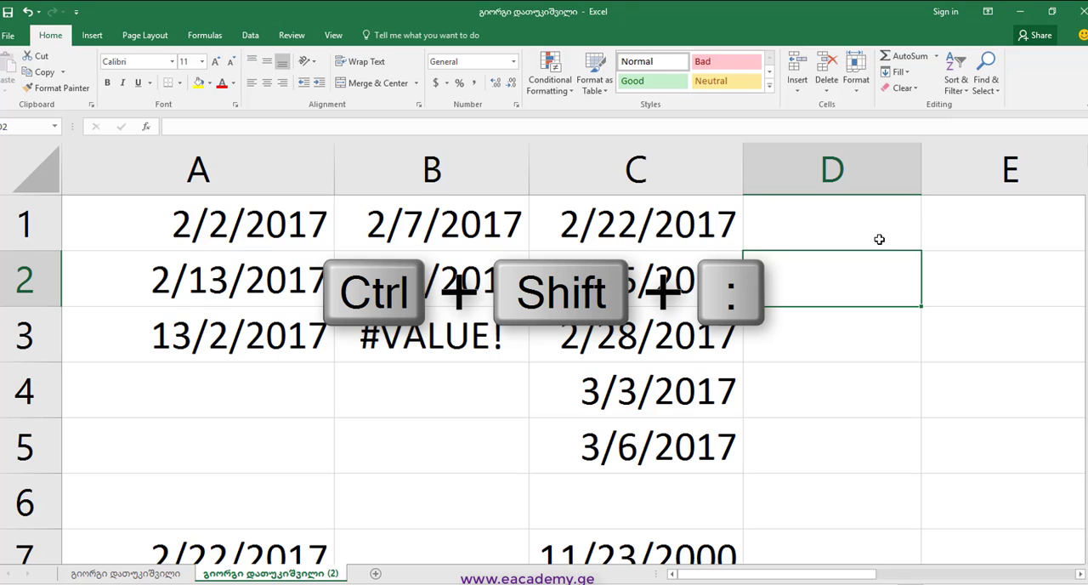
pyautogui.hotkey('ctrl', 'shift', ':')
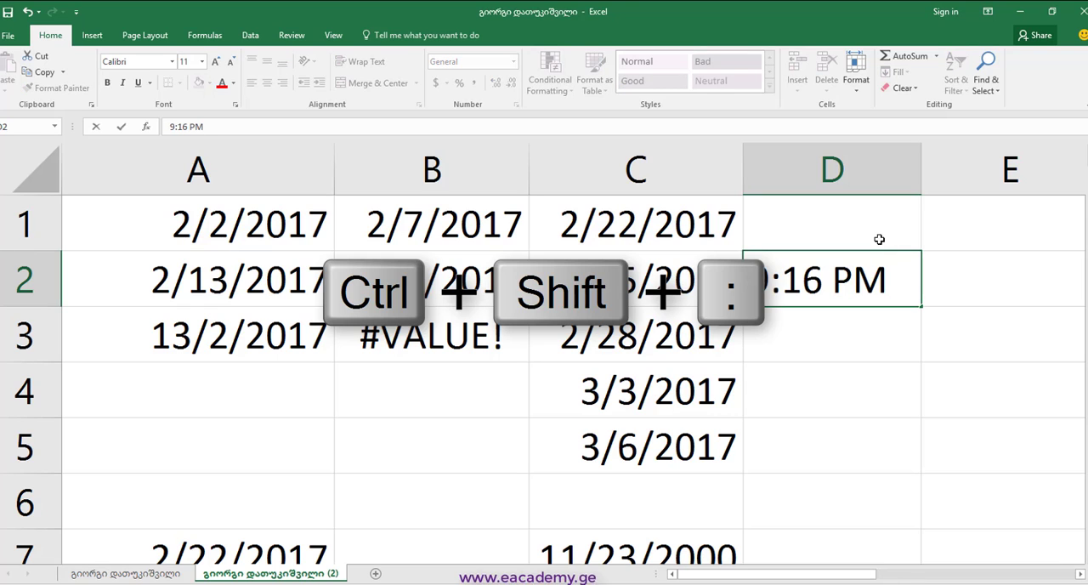
pyautogui.press('Return')
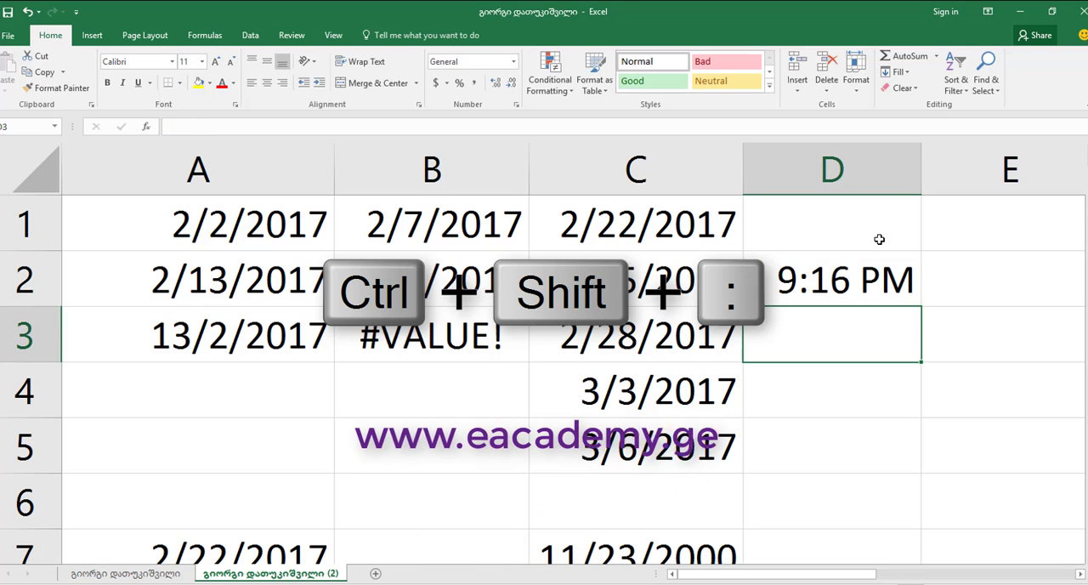